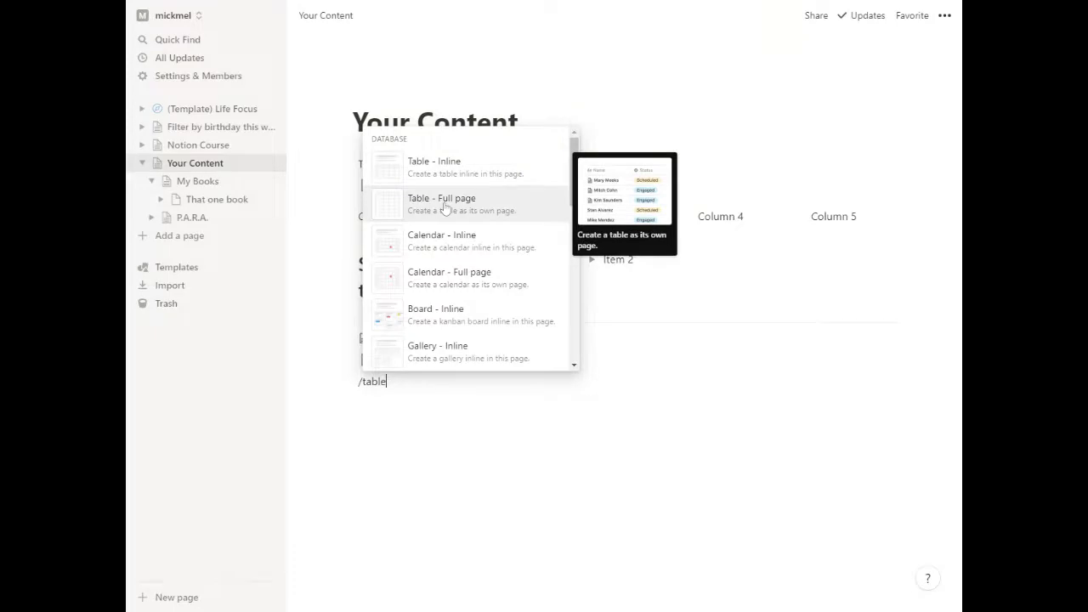
Step: Create a full-page table in the Your Content page and title it "Table Example"
{"action": "left_click", "coordinate": [445, 207]}
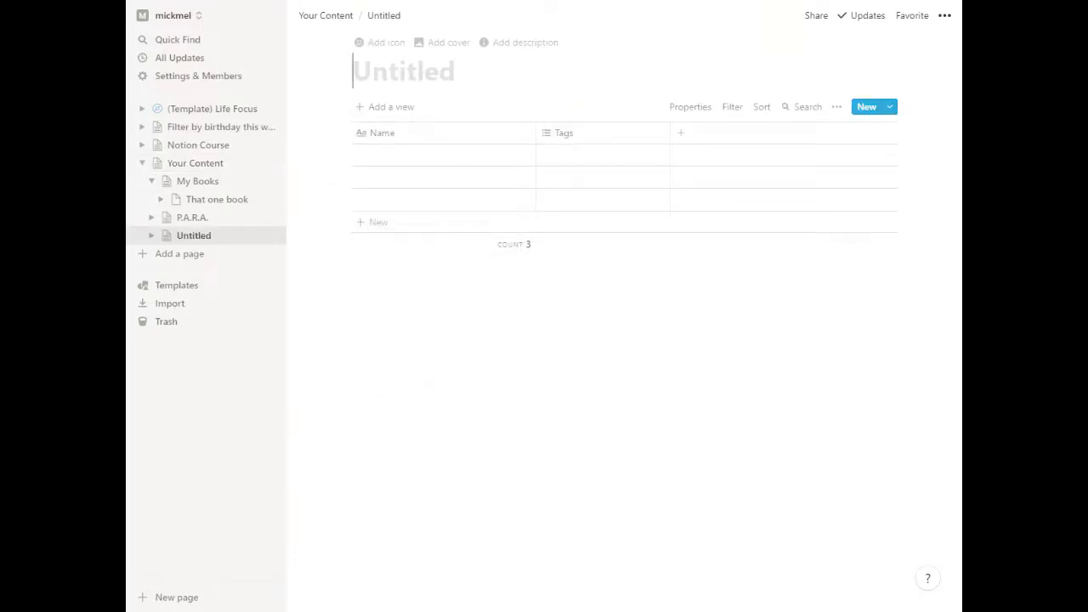
{"action": "type", "text": "Table Example"}
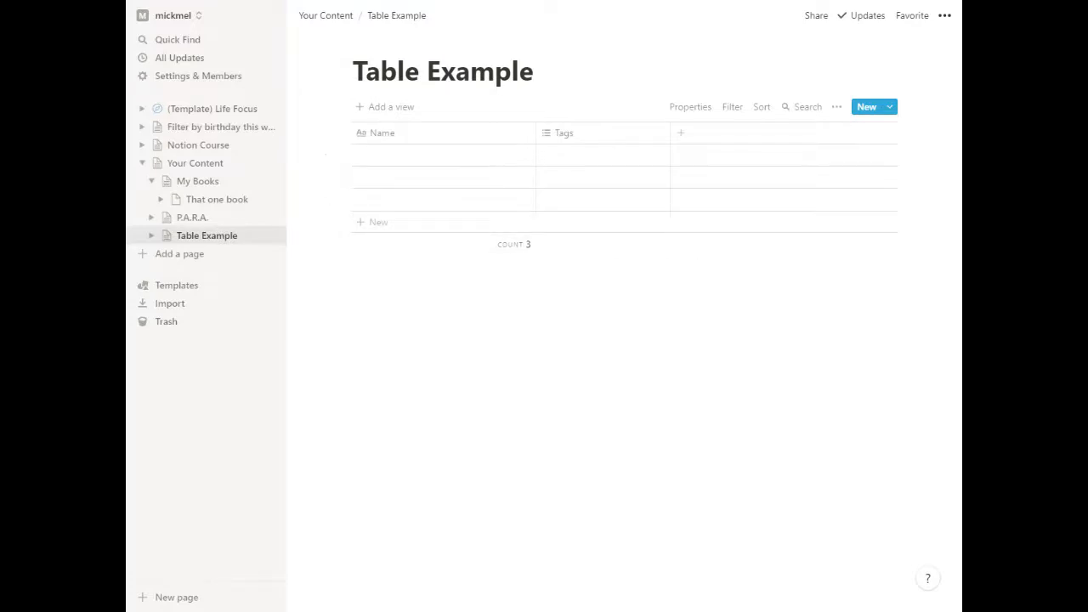
Step: Rename the Name column as "Title" and enter "This has to be text" in its first row
{"action": "left_click", "coordinate": [388, 134]}
{"action": "type", "text": "Title"}
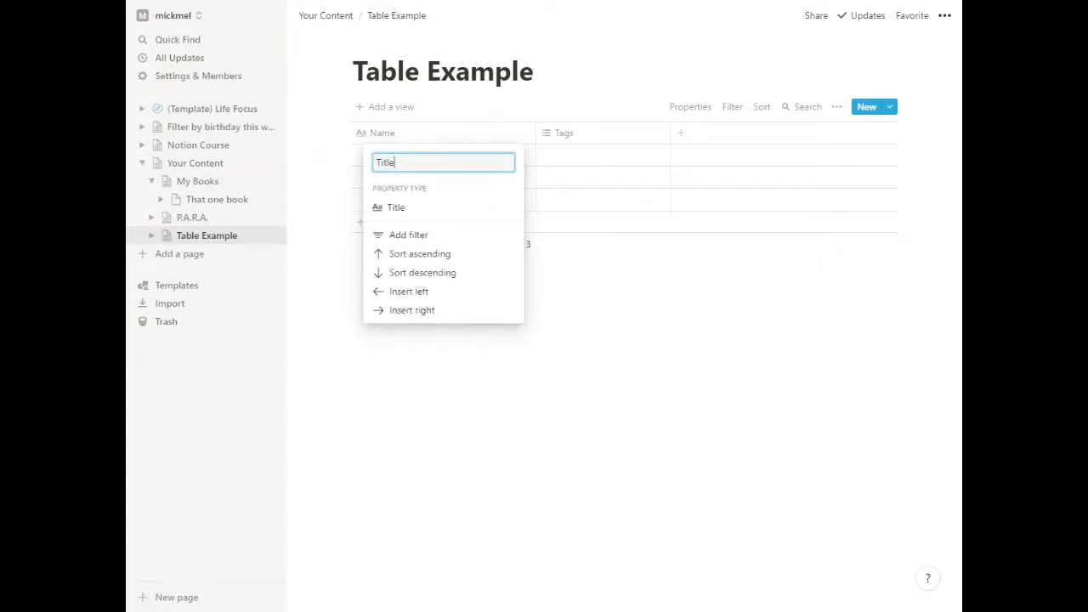
{"action": "key", "text": "Return"}
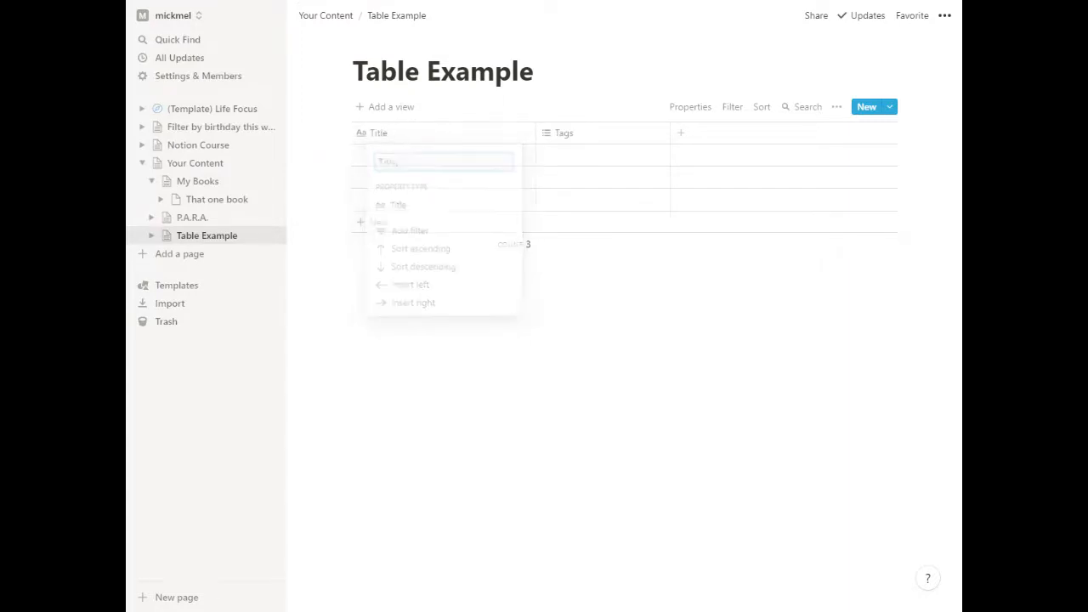
{"action": "left_click", "coordinate": [407, 161]}
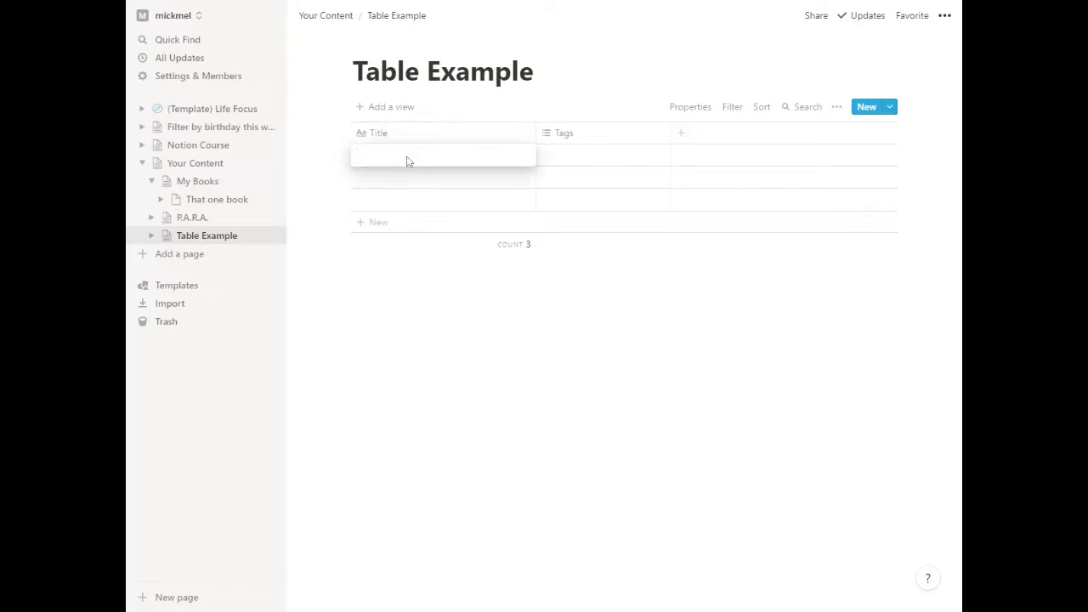
{"action": "type", "text": "This has to be text"}
{"action": "key", "text": "Escape"}
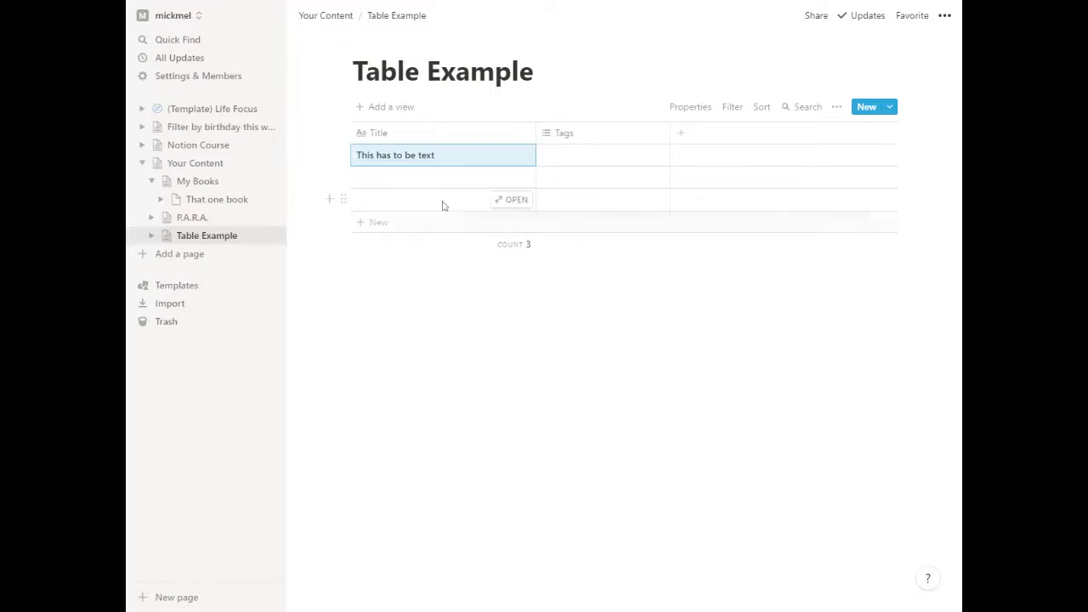
Step: Delete the Tags property from the table and confirm the deletion
{"action": "left_click", "coordinate": [570, 138]}
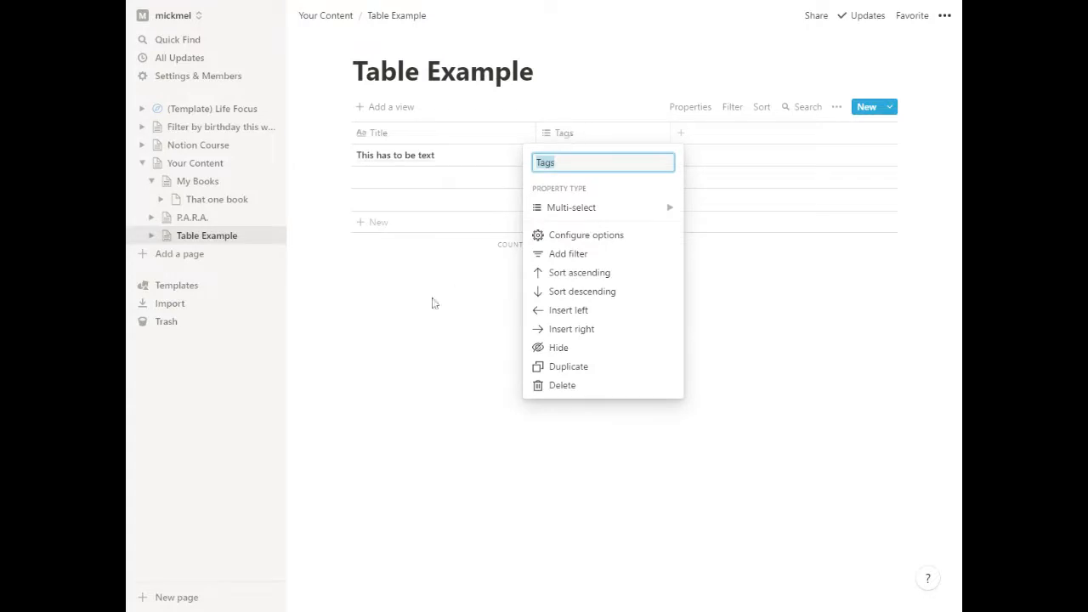
{"action": "left_click", "coordinate": [432, 323]}
{"action": "left_click", "coordinate": [570, 136]}
{"action": "left_click", "coordinate": [572, 387]}
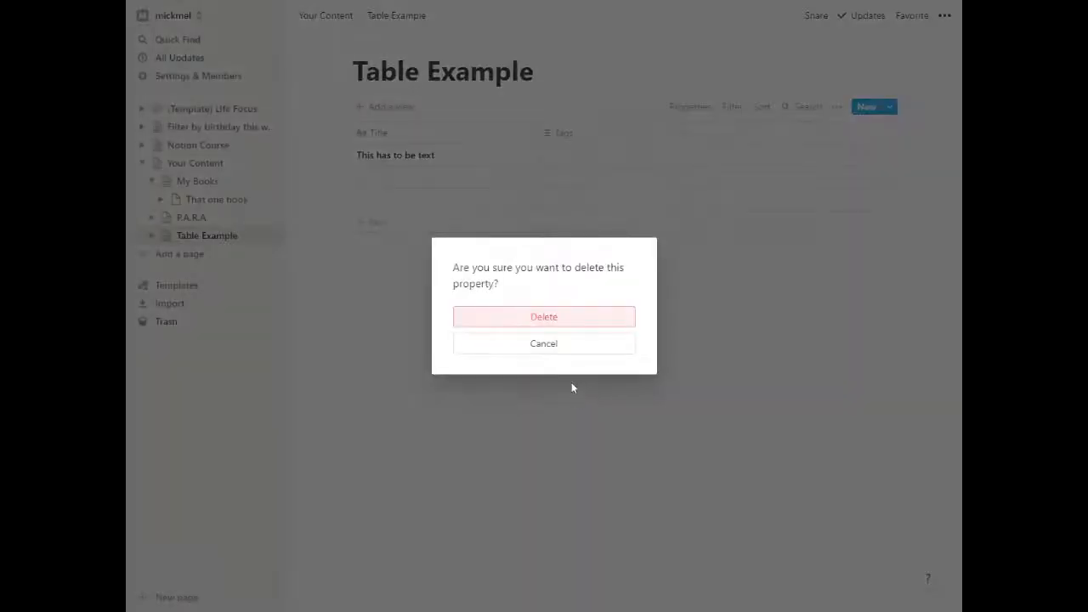
{"action": "left_click", "coordinate": [550, 319]}
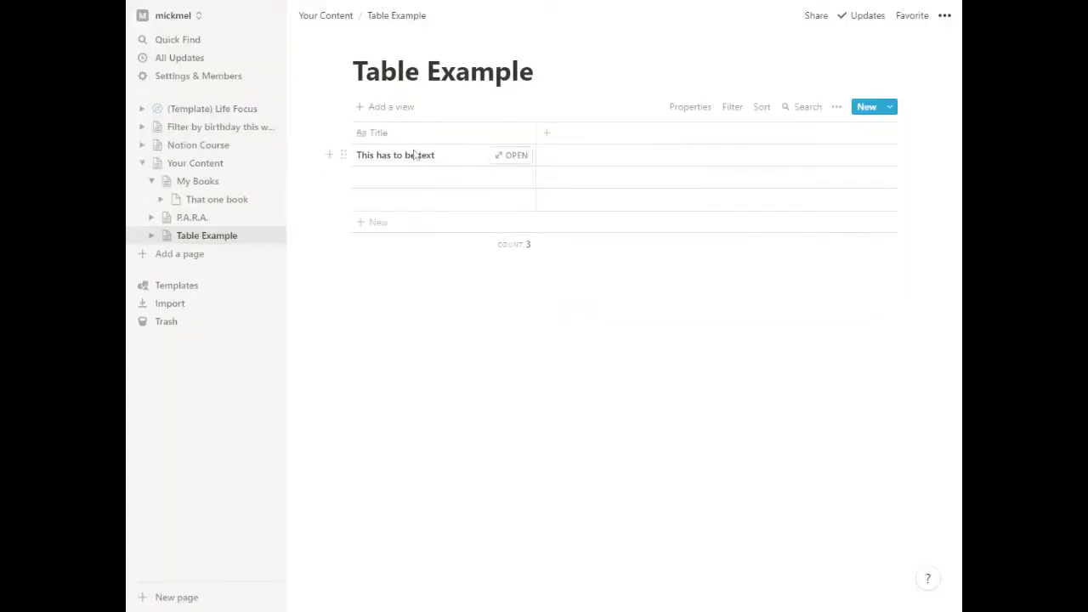
Step: Open the first row's page to view its contents, and return to the table
{"action": "left_click", "coordinate": [518, 159]}
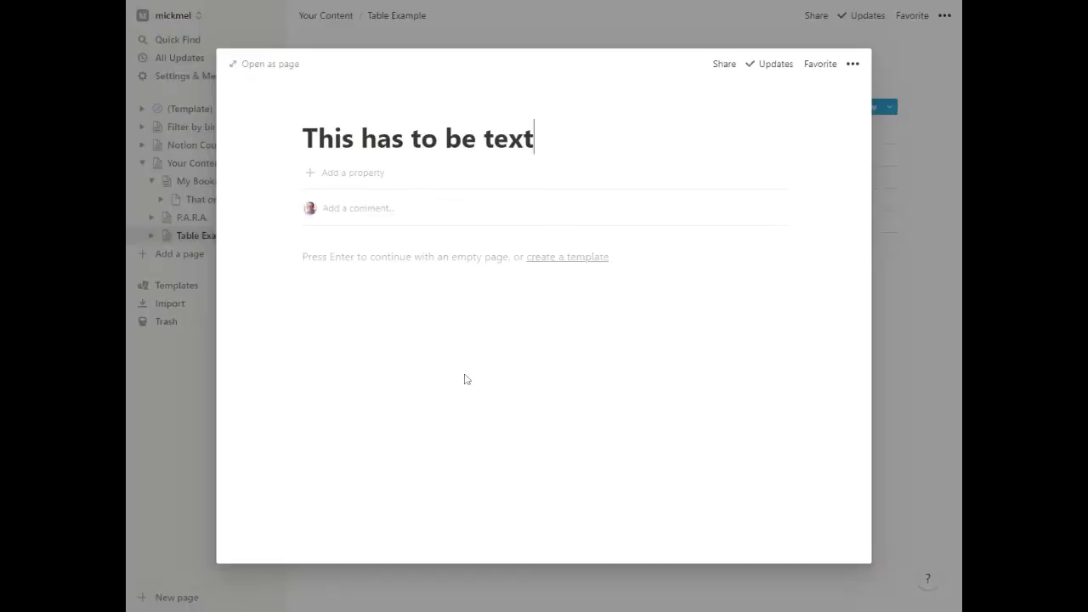
{"action": "left_click", "coordinate": [911, 59]}
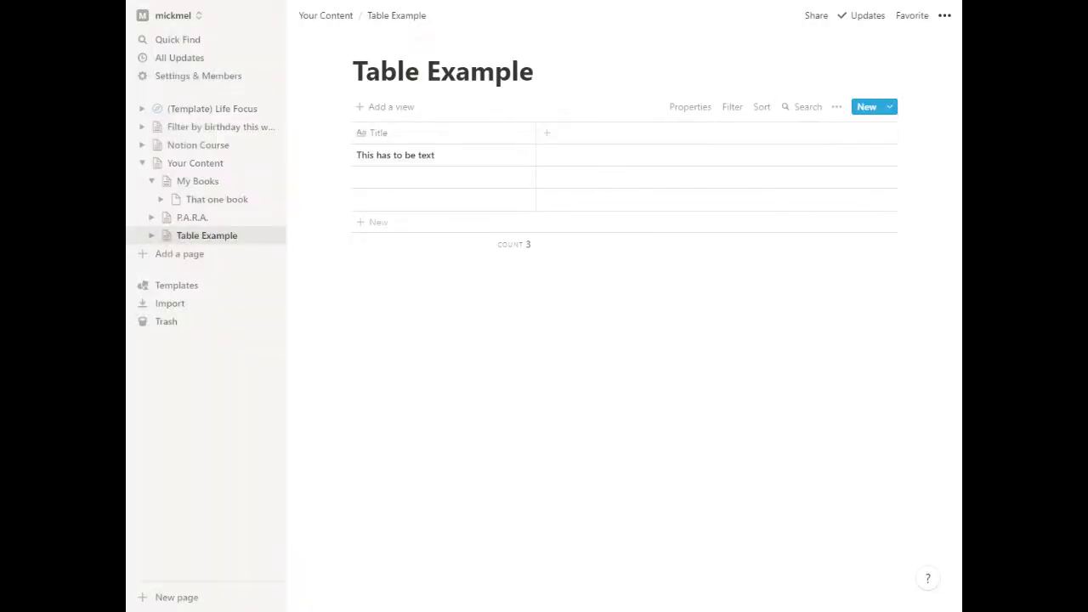
Step: Narrow the Title column and add a second column with the Select property type
{"action": "left_click_drag", "start_coordinate": [536, 132], "coordinate": [480, 133]}
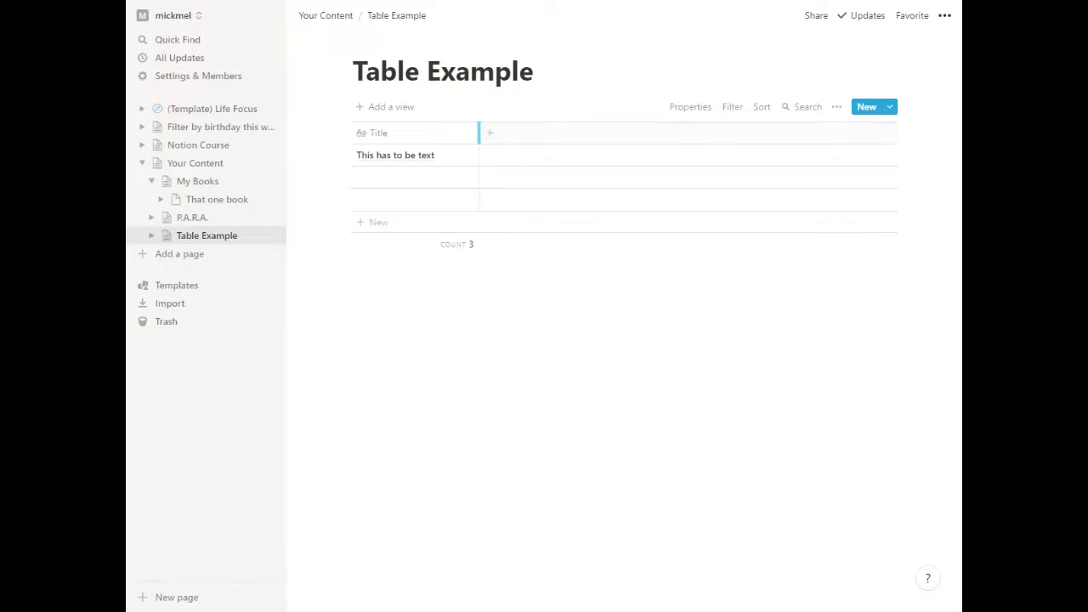
{"action": "left_click", "coordinate": [490, 134]}
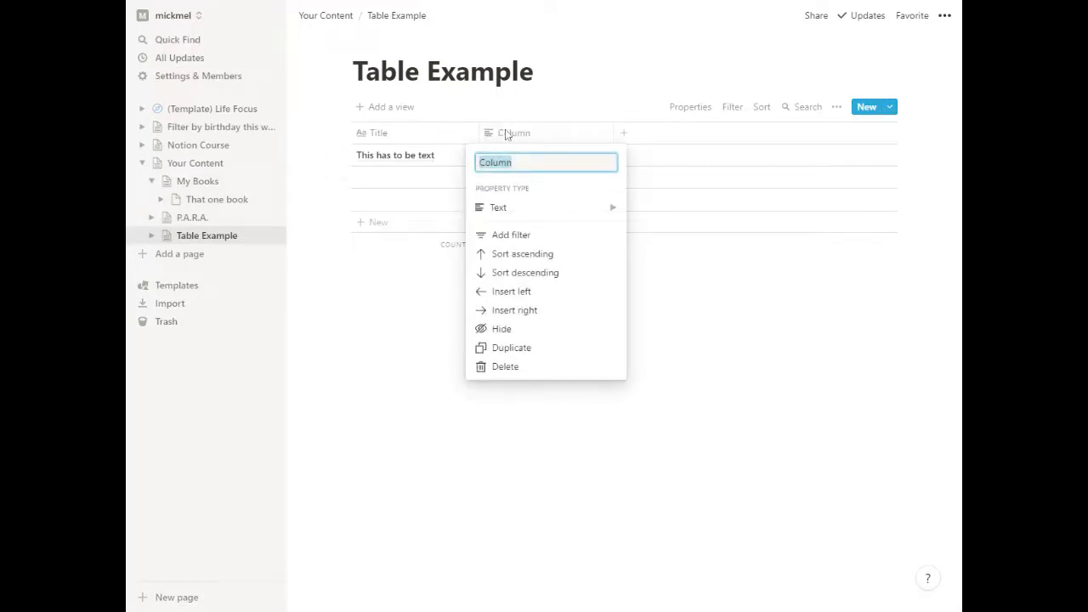
{"action": "mouse_move", "coordinate": [503, 212]}
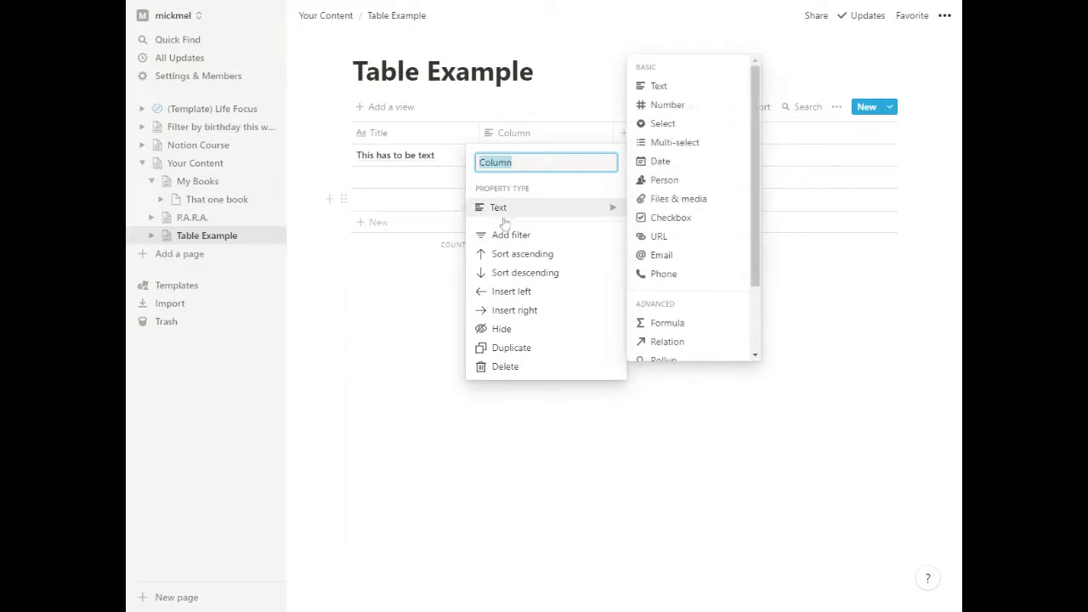
{"action": "left_click", "coordinate": [671, 124]}
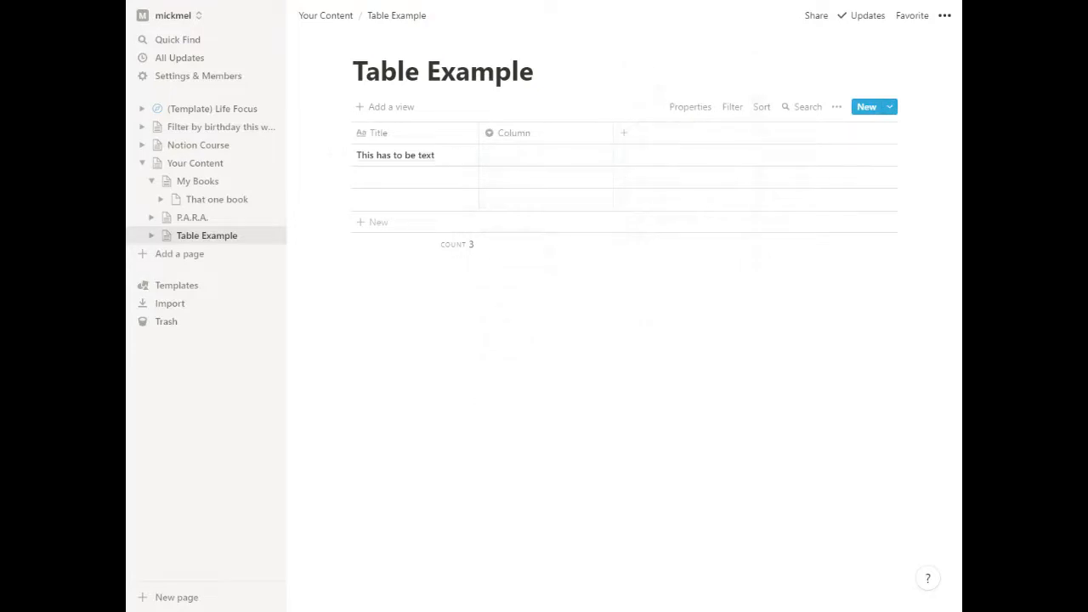
Step: Create the options Option 1, Option 2 and Option 3 in the first three rows of the Select column, one per row
{"action": "left_click", "coordinate": [526, 157]}
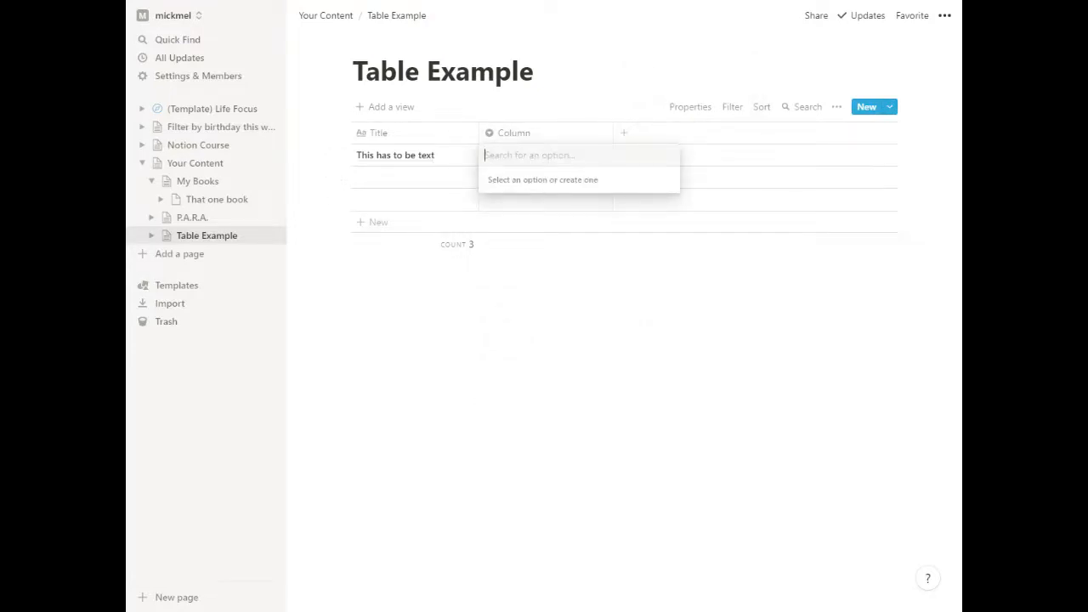
{"action": "type", "text": "Option 1"}
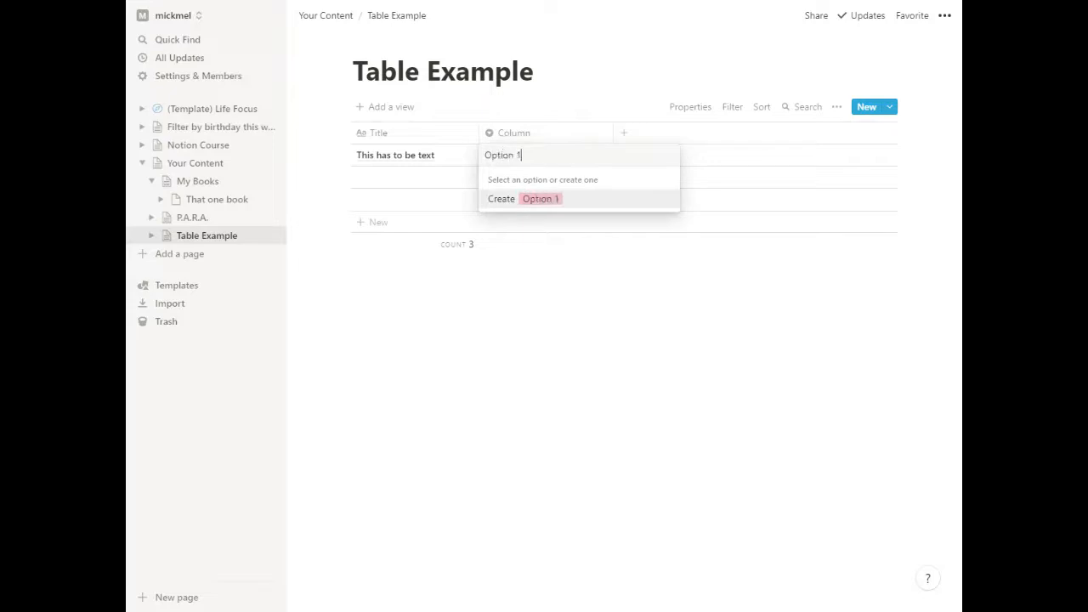
{"action": "left_click", "coordinate": [545, 198]}
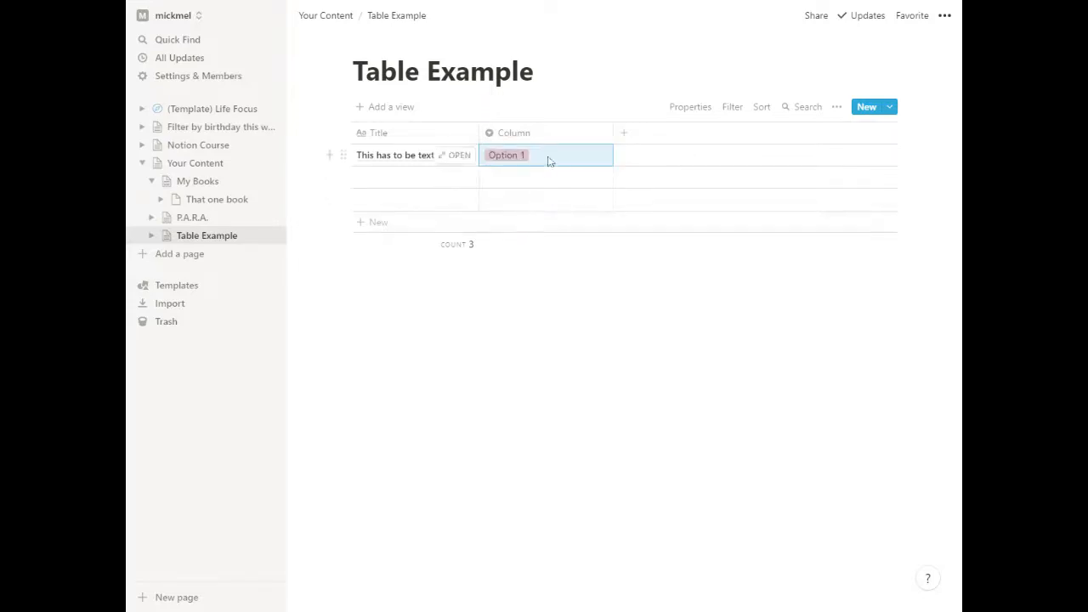
{"action": "left_click", "coordinate": [510, 182]}
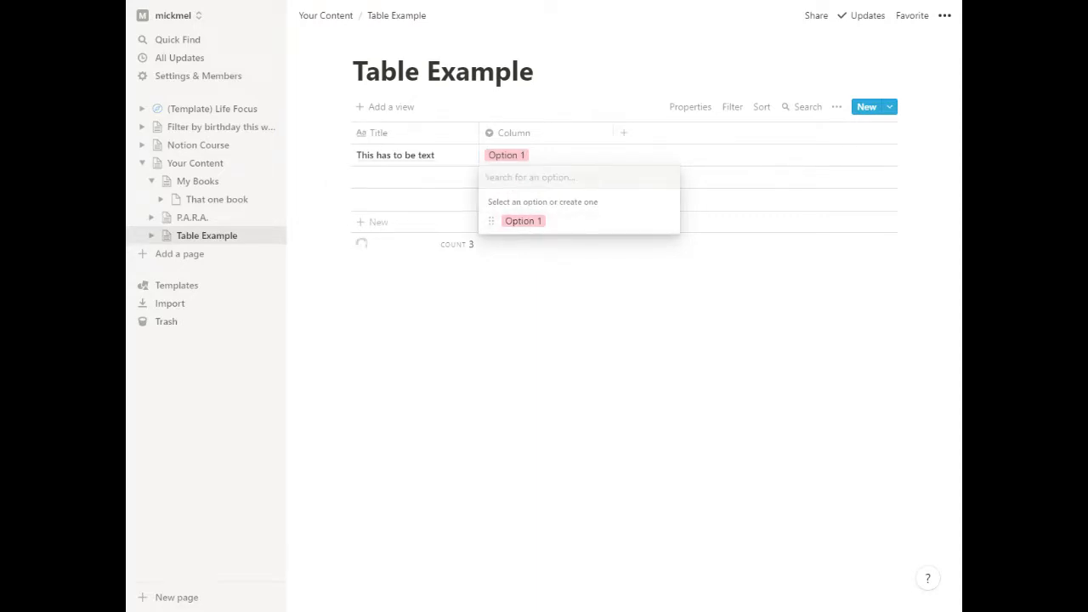
{"action": "type", "text": "Option 2"}
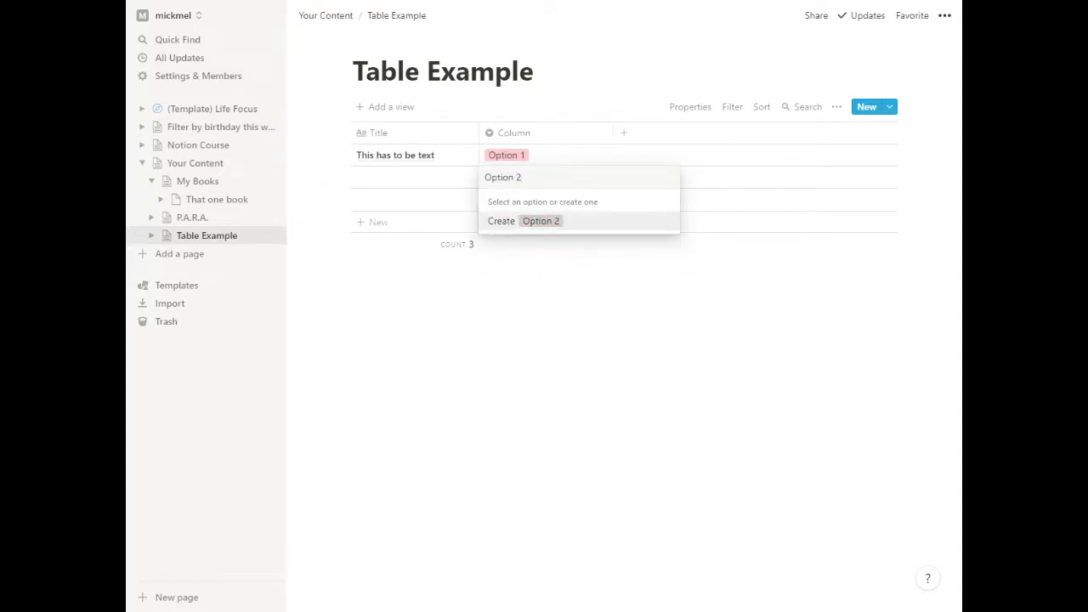
{"action": "left_click", "coordinate": [567, 225]}
{"action": "left_click", "coordinate": [520, 202]}
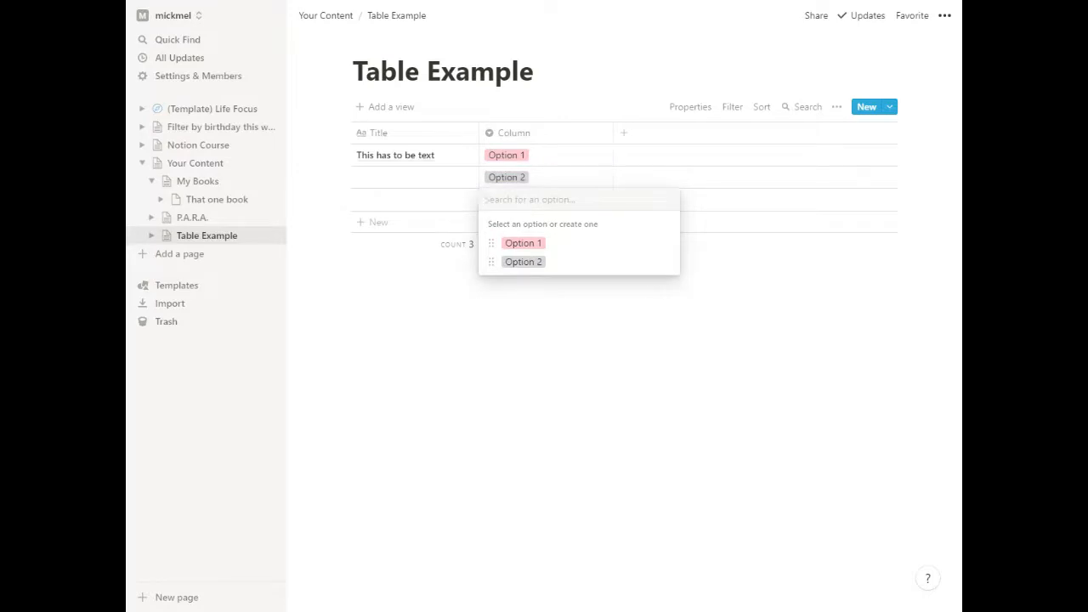
{"action": "type", "text": "Option 3"}
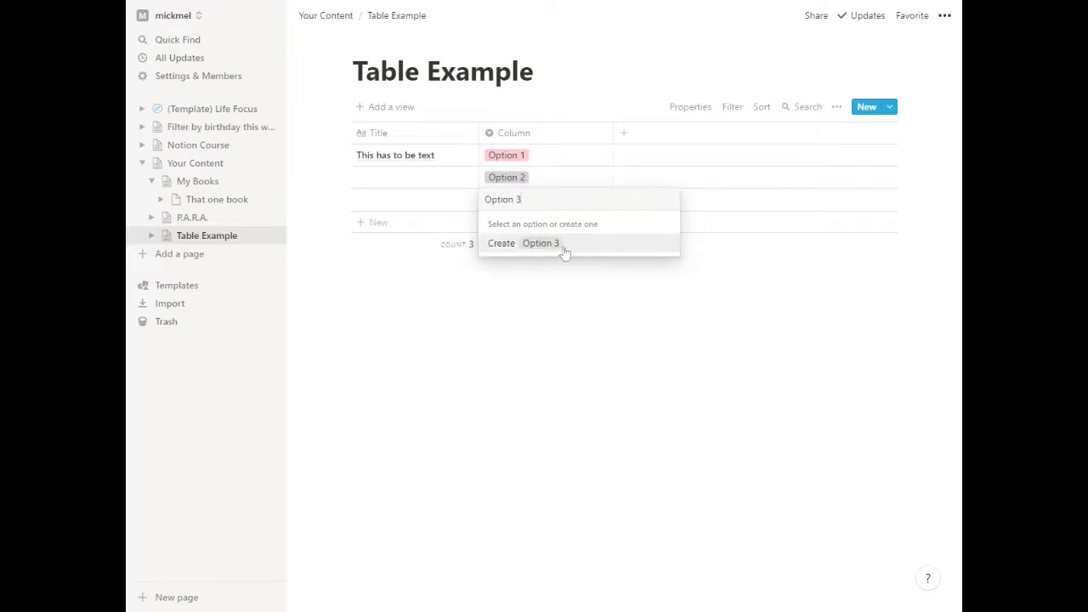
{"action": "left_click", "coordinate": [564, 245]}
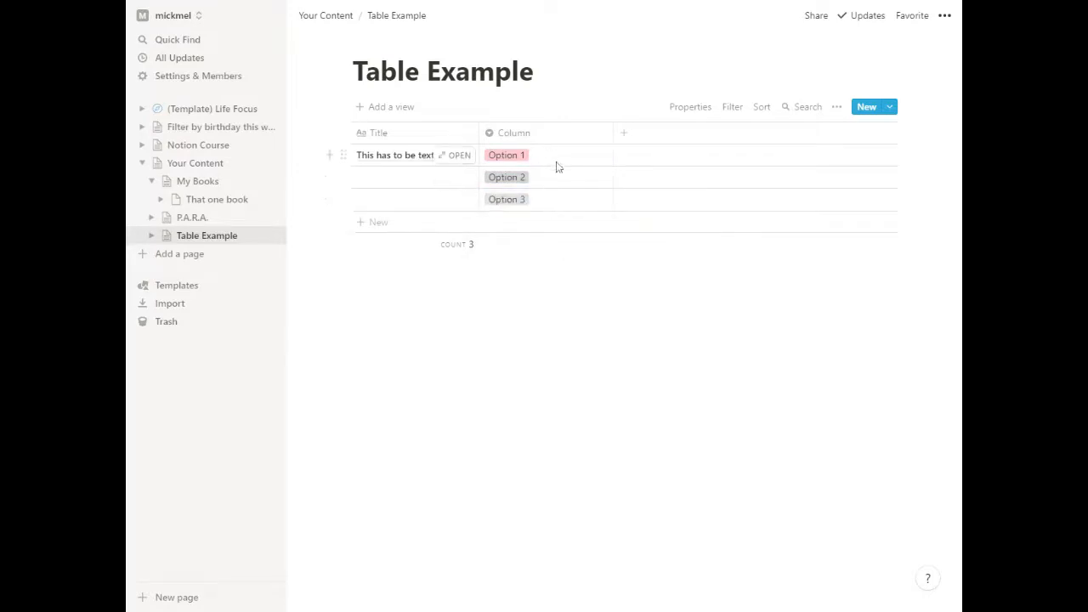
Step: Add an empty fourth row and change the colour of Option 2 to Orange from that row's option list
{"action": "left_click", "coordinate": [363, 225]}
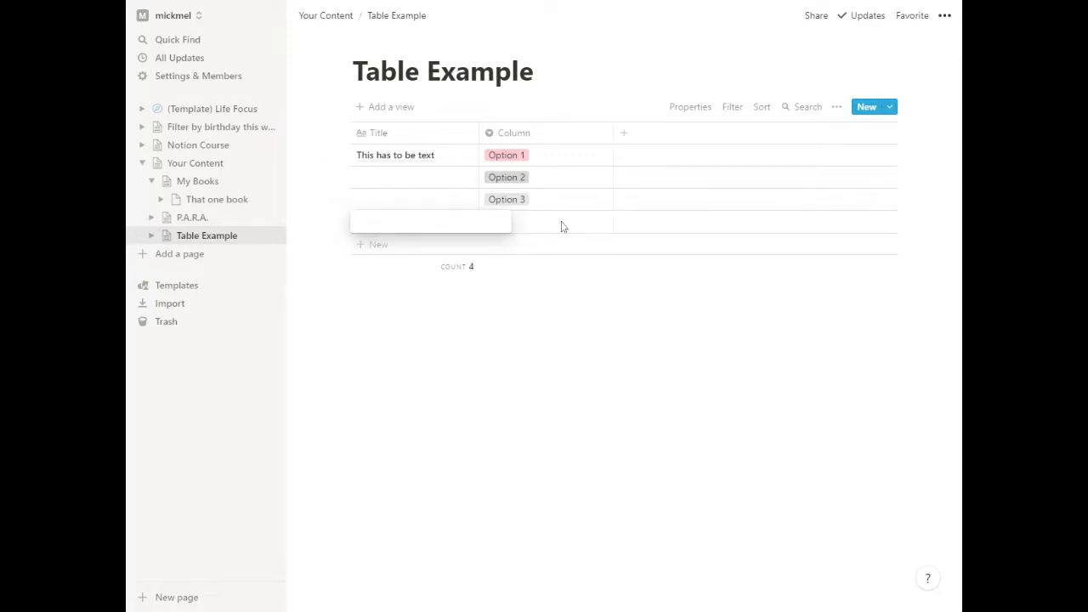
{"action": "key", "text": "Escape"}
{"action": "left_click", "coordinate": [529, 222]}
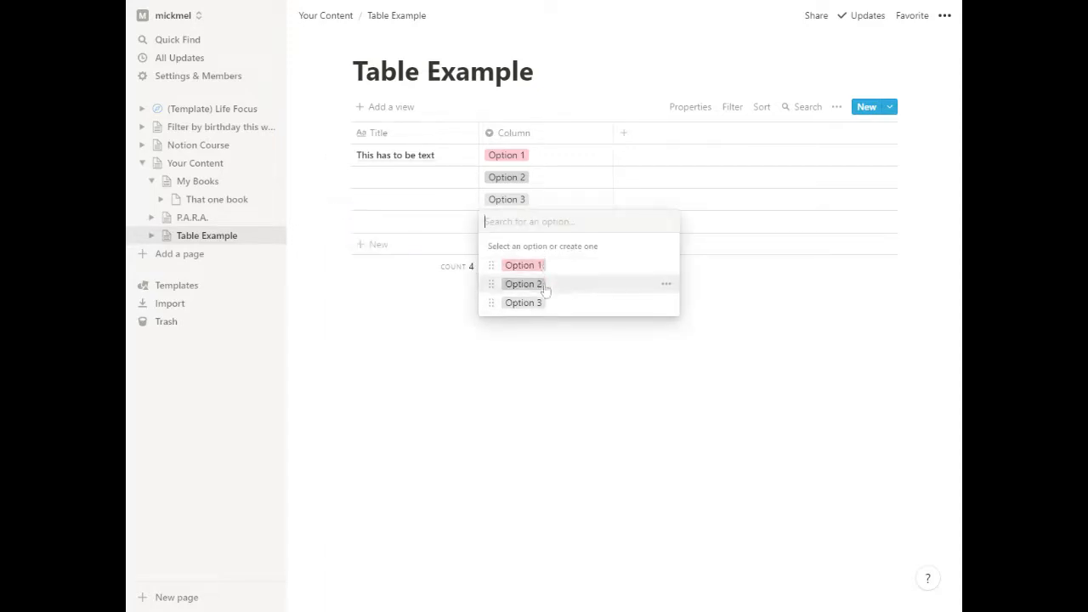
{"action": "mouse_move", "coordinate": [487, 284]}
{"action": "left_mouse_down"}
{"action": "mouse_move", "coordinate": [488, 263]}
{"action": "mouse_move", "coordinate": [493, 281]}
{"action": "left_mouse_up"}
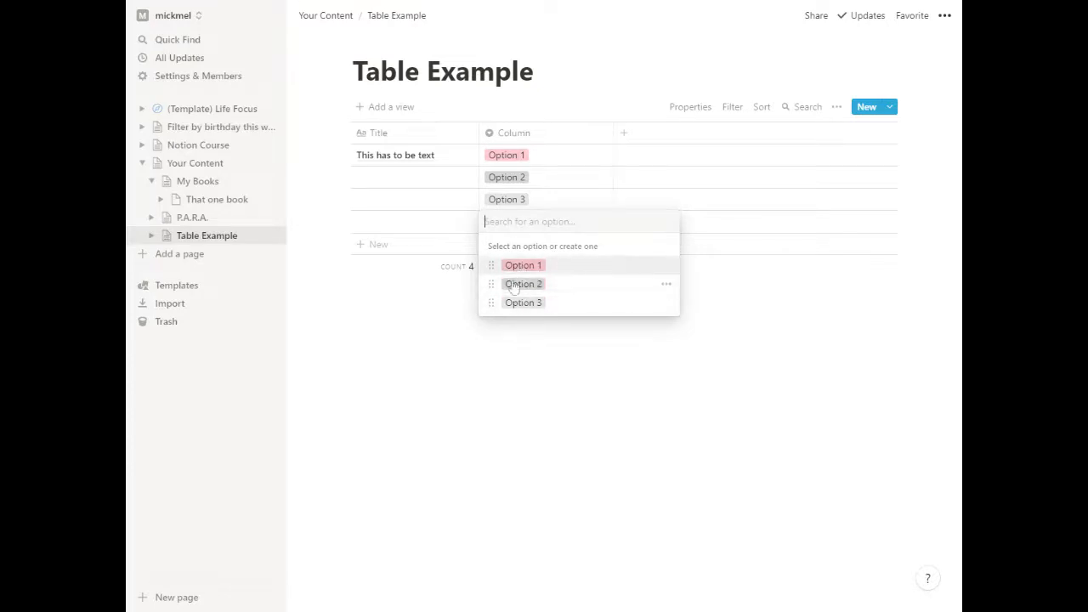
{"action": "left_click", "coordinate": [666, 288]}
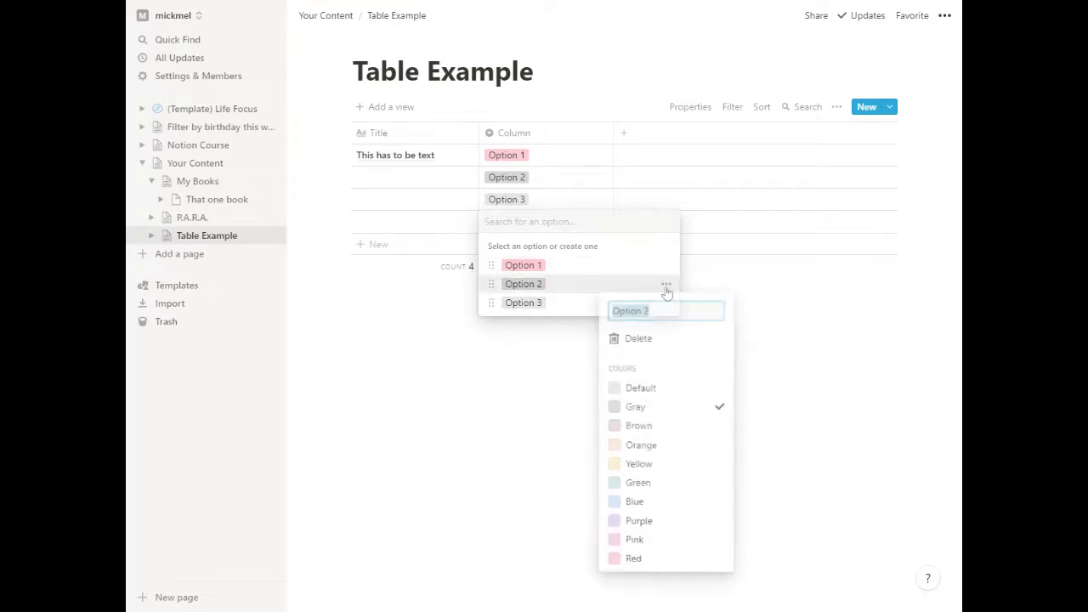
{"action": "left_click", "coordinate": [638, 447]}
{"action": "left_click", "coordinate": [501, 423]}
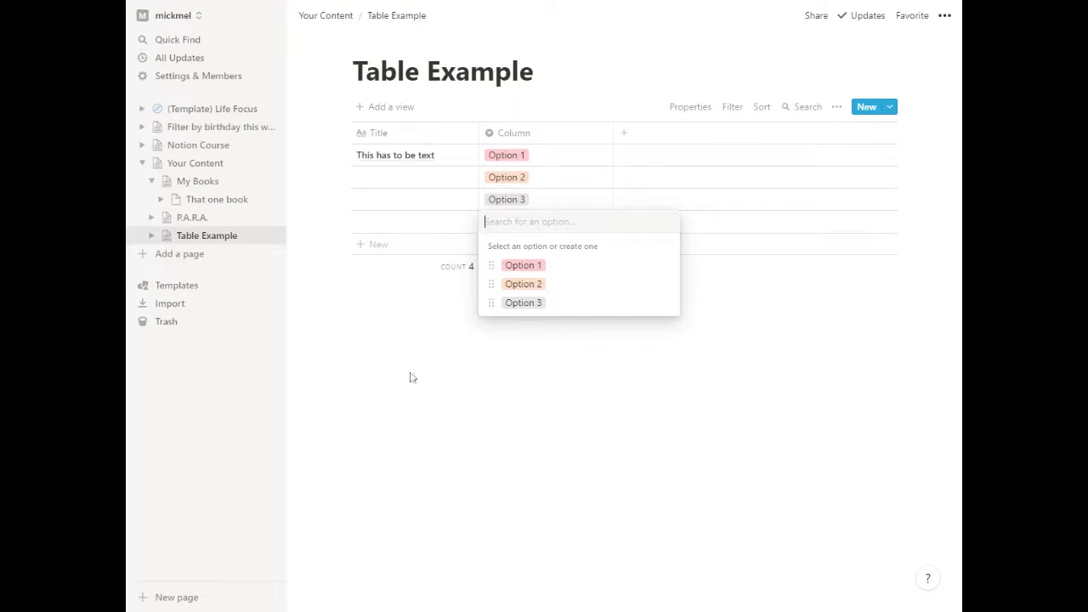
{"action": "key", "text": "Escape"}
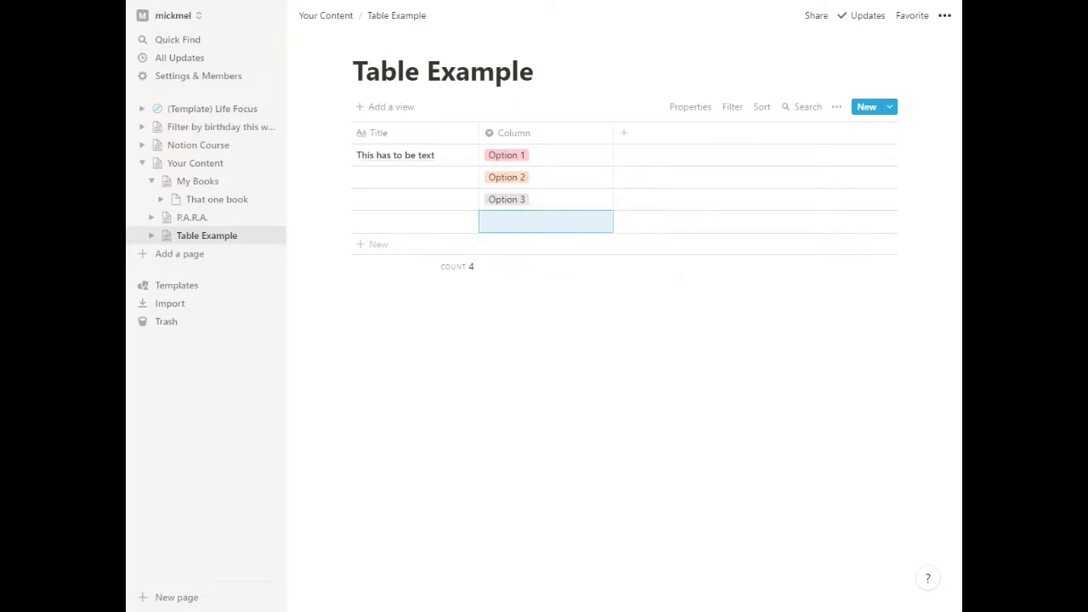
Step: Change the first row's Select value to Option 2
{"action": "left_click", "coordinate": [515, 134]}
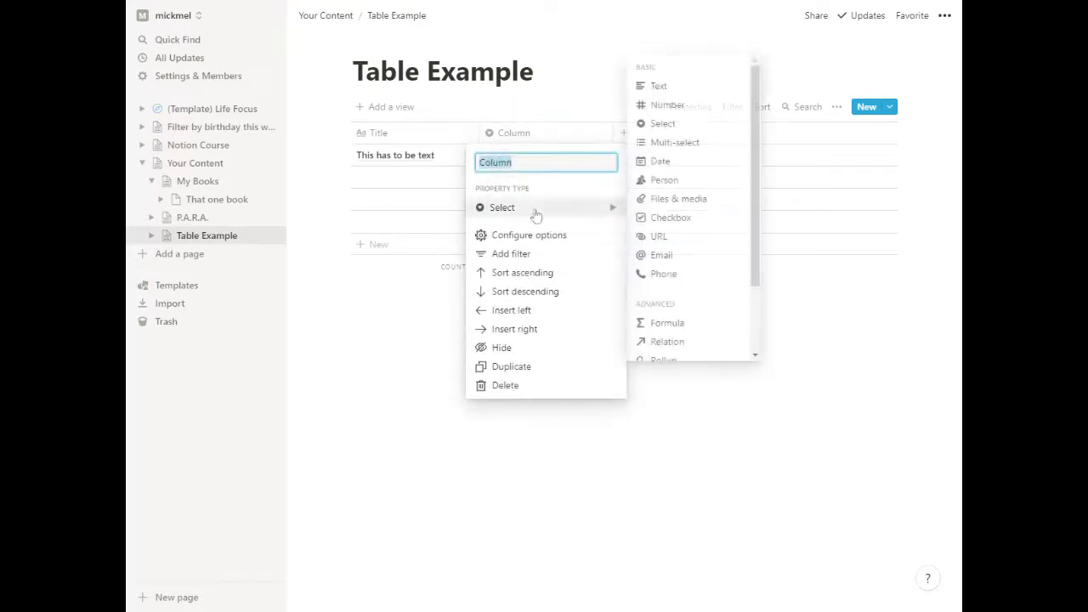
{"action": "left_click", "coordinate": [401, 280]}
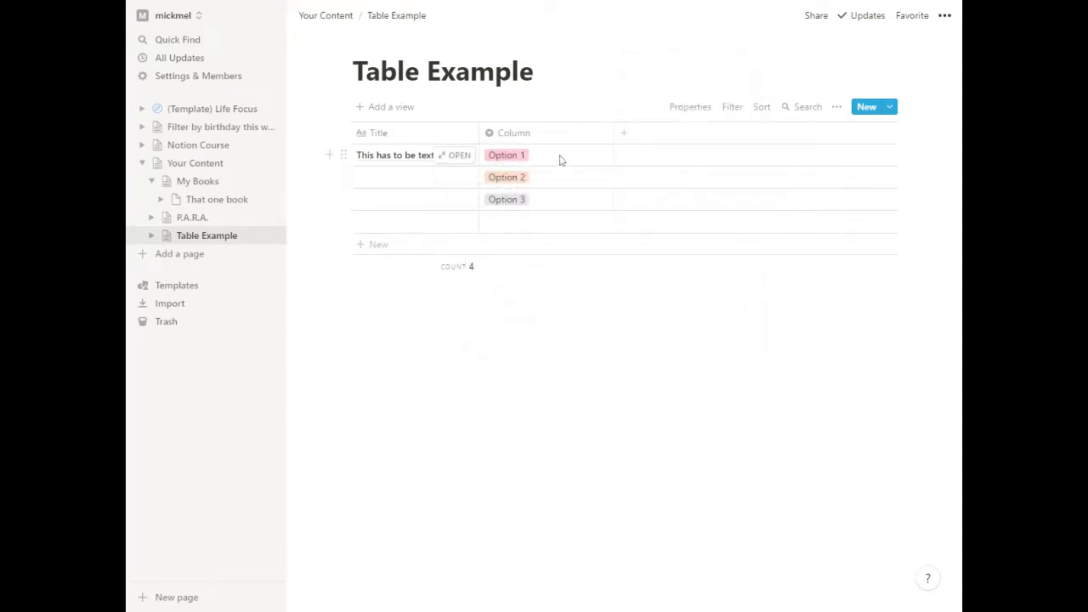
{"action": "left_click", "coordinate": [553, 159]}
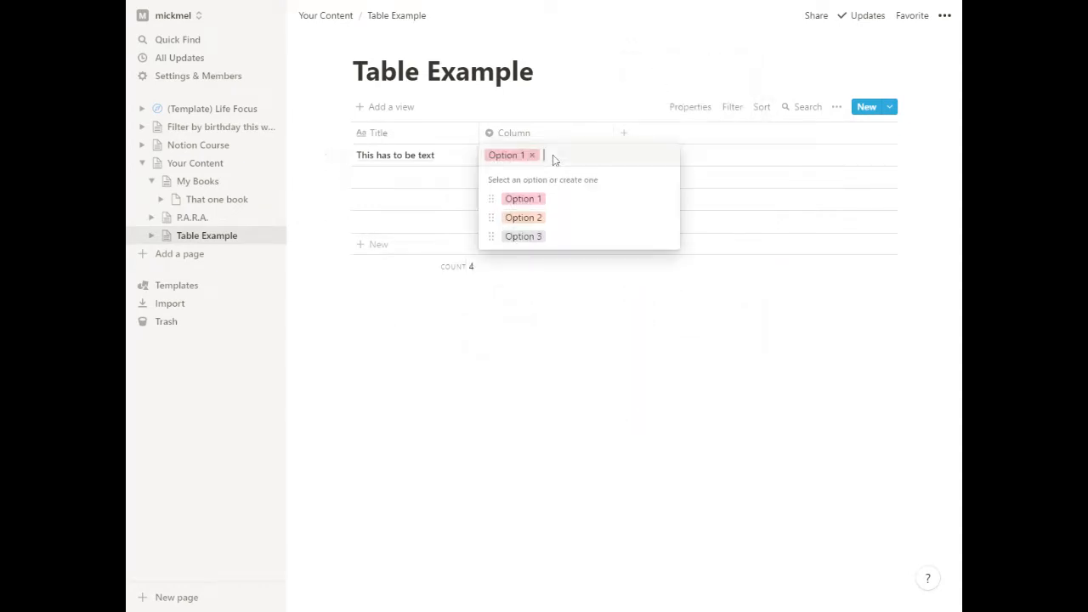
{"action": "left_click", "coordinate": [529, 224]}
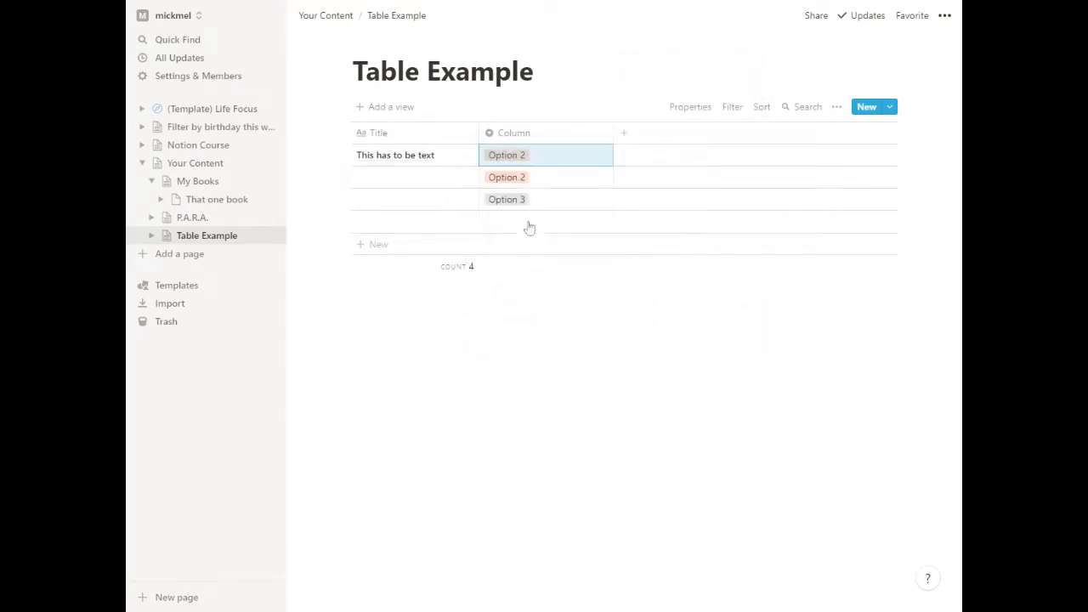
Step: Change the second column's property type to Multi-select and add Option 1 to the first row's value
{"action": "left_click", "coordinate": [522, 136]}
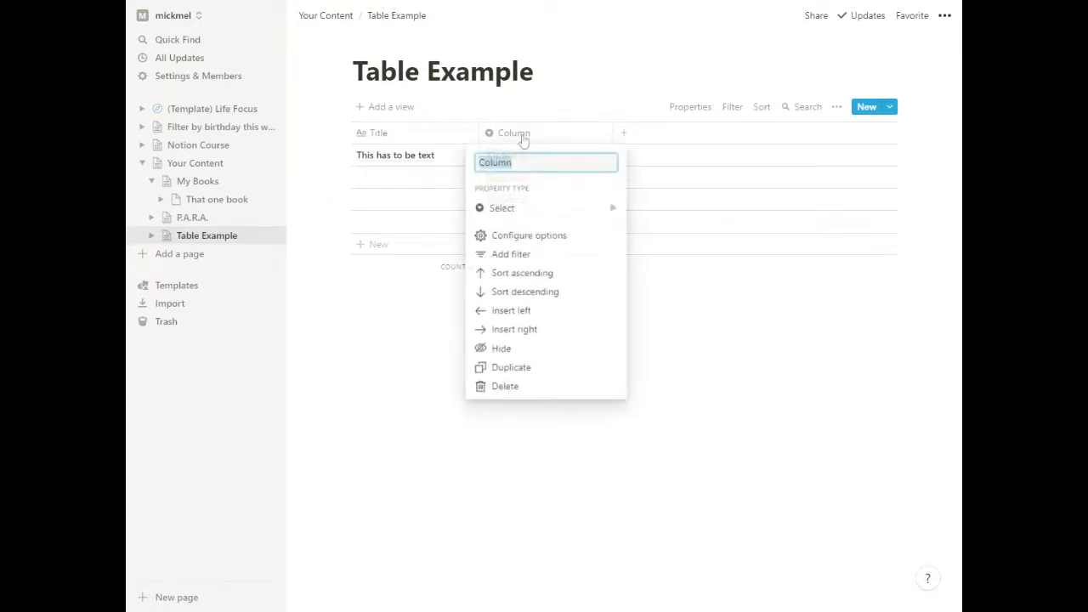
{"action": "mouse_move", "coordinate": [535, 210]}
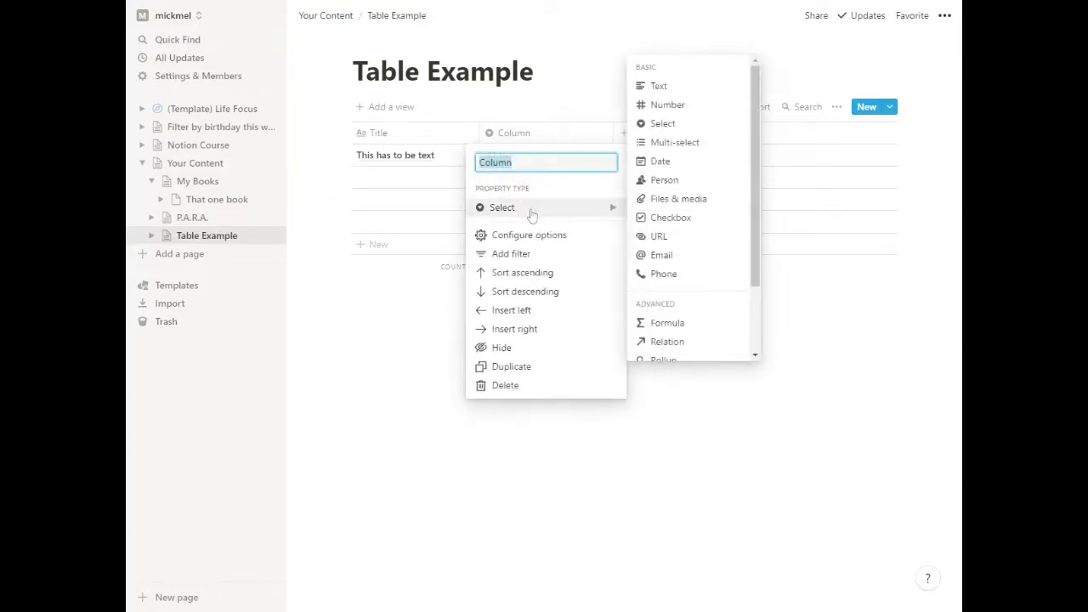
{"action": "left_click", "coordinate": [667, 142]}
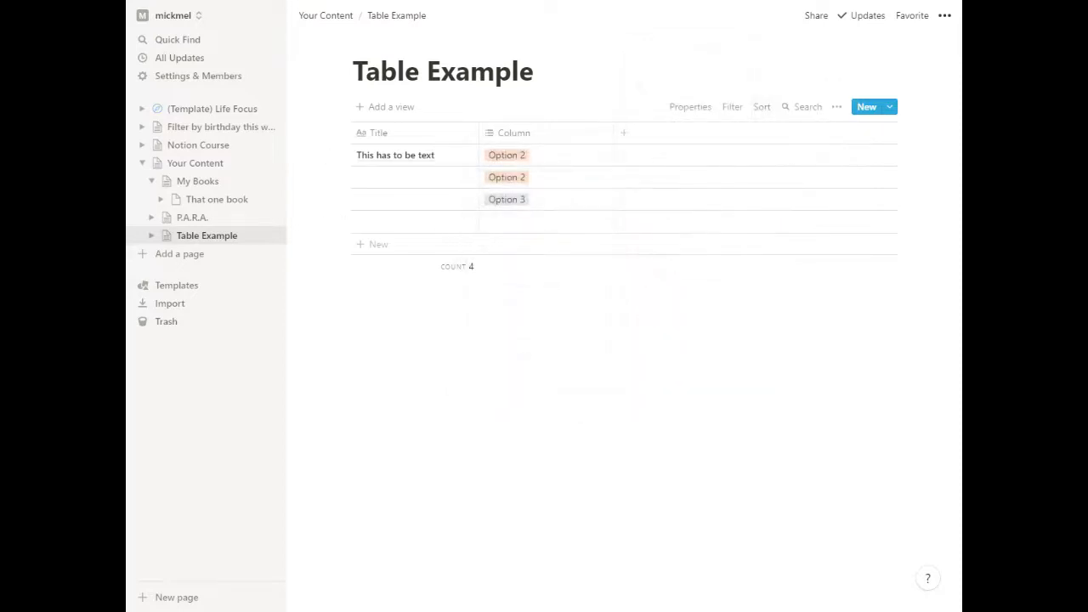
{"action": "left_click", "coordinate": [546, 162]}
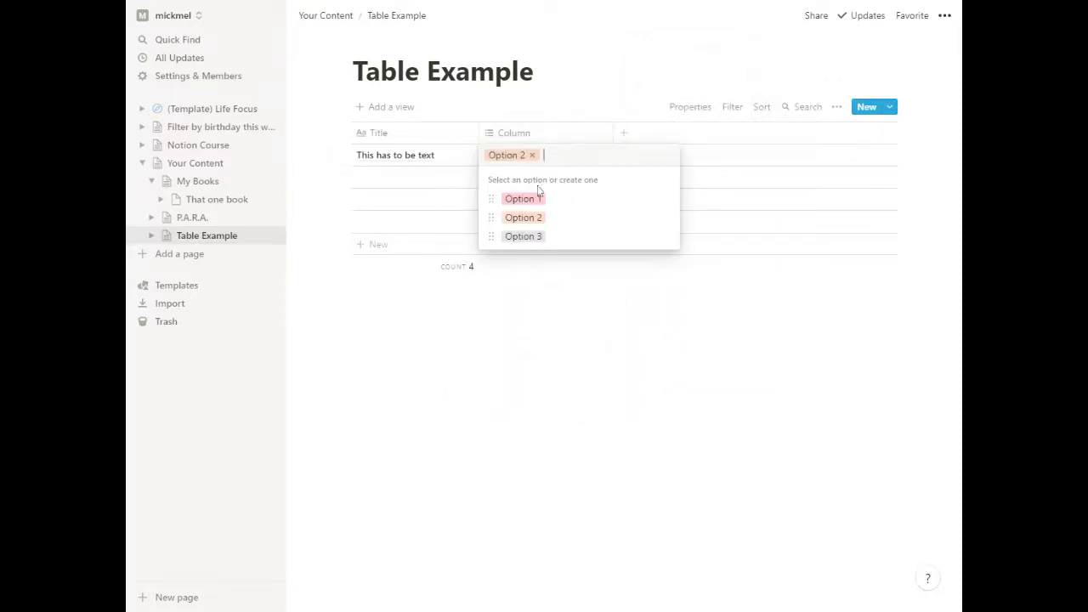
{"action": "left_click", "coordinate": [539, 196]}
{"action": "key", "text": "Escape"}
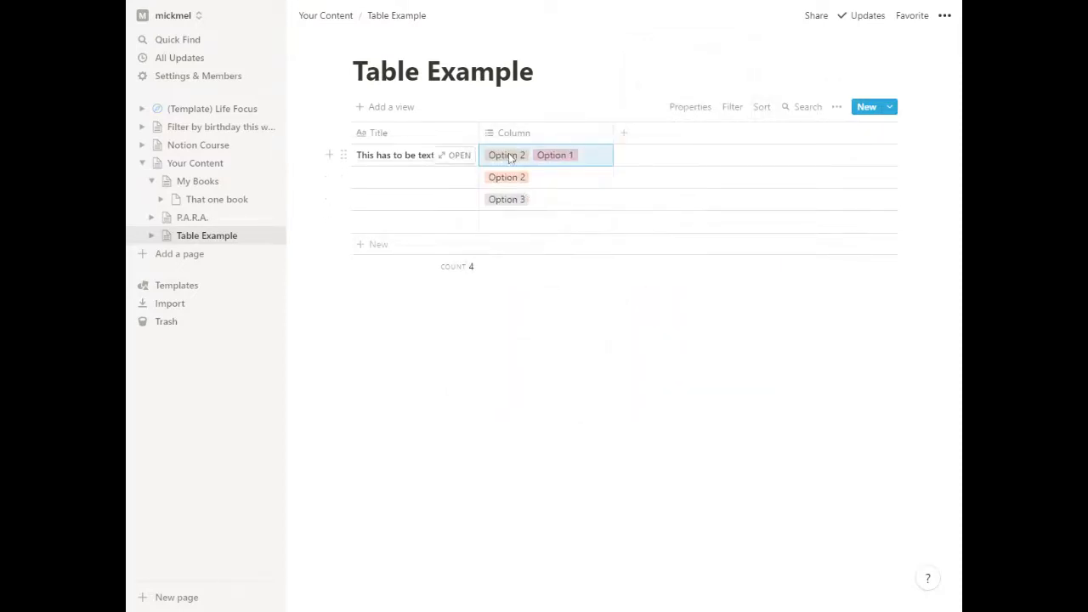
Step: Remove Option 2 from the first row's multi-select value
{"action": "left_click", "coordinate": [548, 158]}
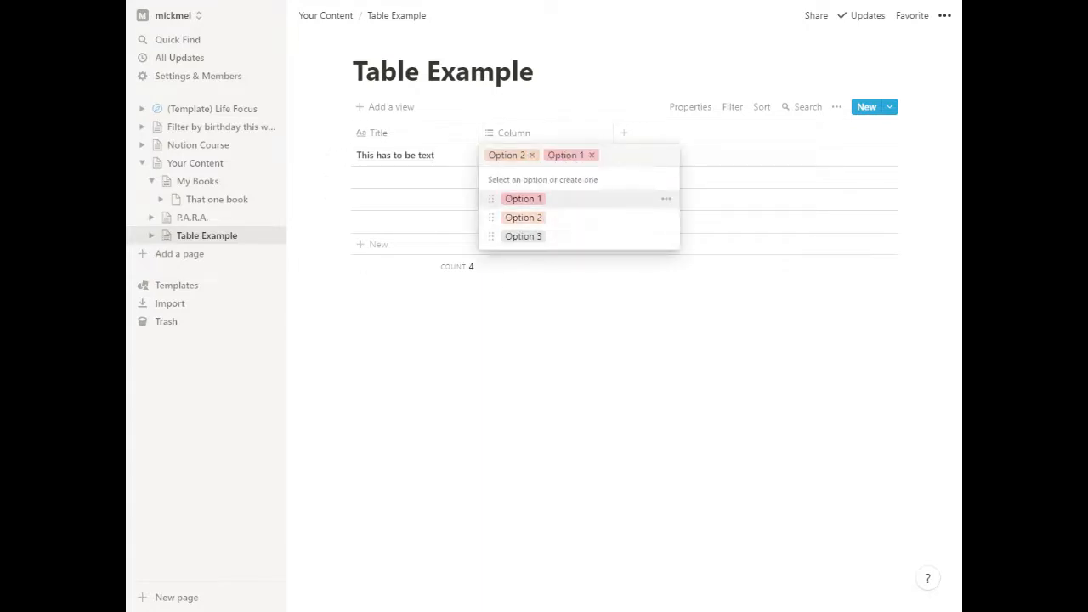
{"action": "left_click", "coordinate": [532, 154]}
{"action": "left_click", "coordinate": [475, 364]}
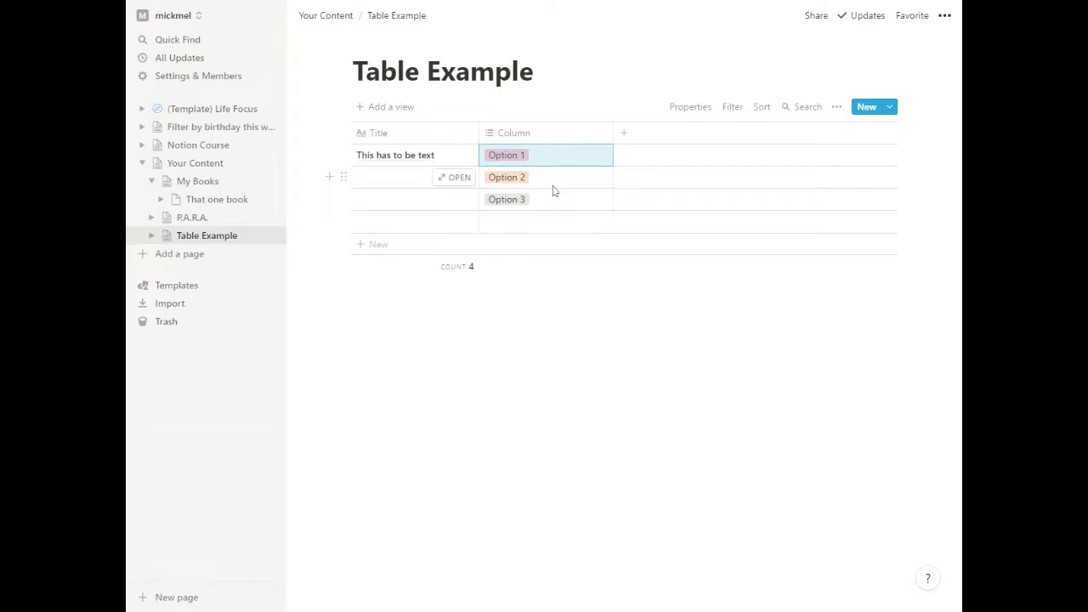
Step: Rename the multi-select column to Tags and add Option 3 to its first row
{"action": "left_click", "coordinate": [518, 133]}
{"action": "type", "text": "Tags"}
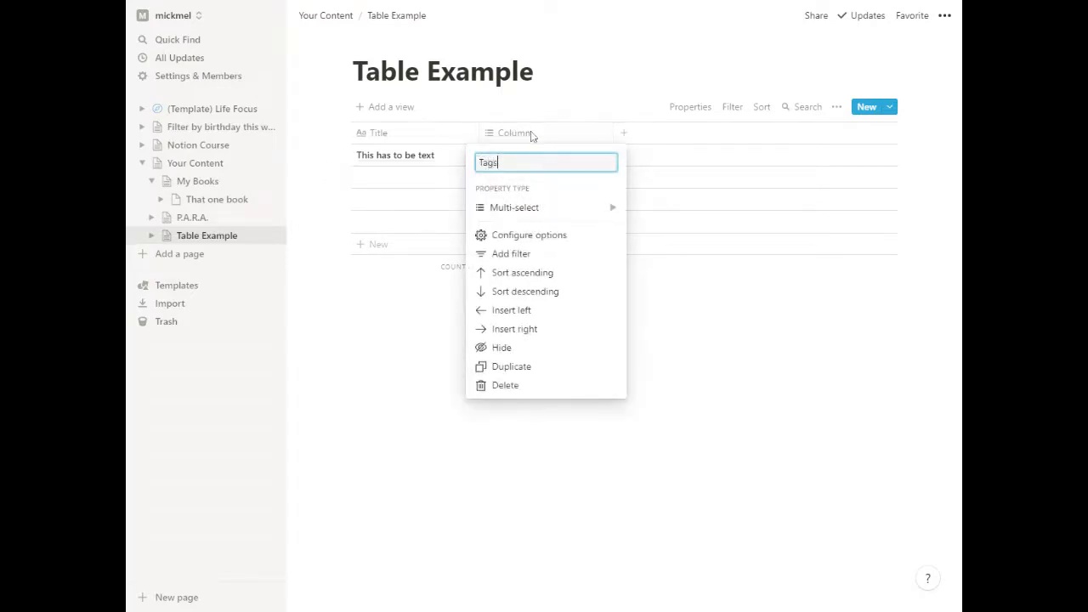
{"action": "key", "text": "Return"}
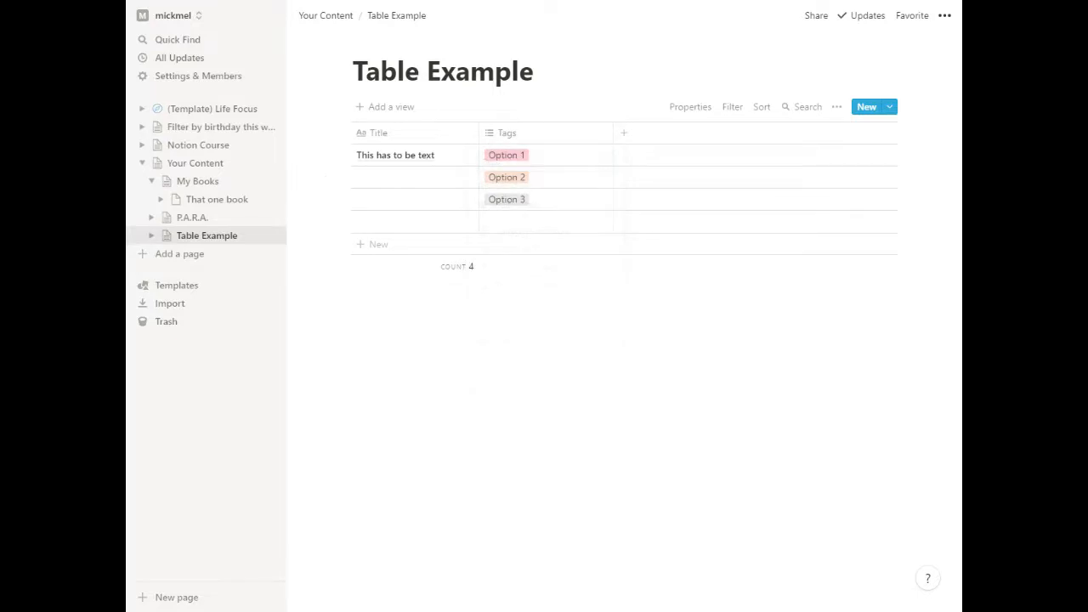
{"action": "left_click", "coordinate": [548, 161]}
{"action": "left_click", "coordinate": [527, 237]}
{"action": "key", "text": "Escape"}
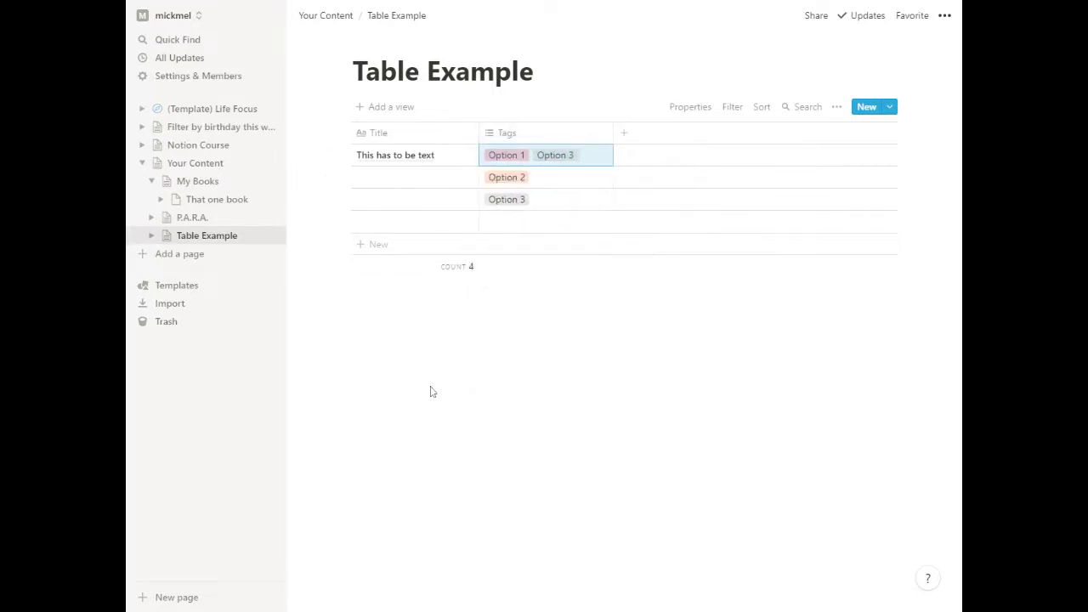
Step: Add a third column with the Date property type and name it Date
{"action": "left_click", "coordinate": [624, 132]}
{"action": "left_click", "coordinate": [657, 211]}
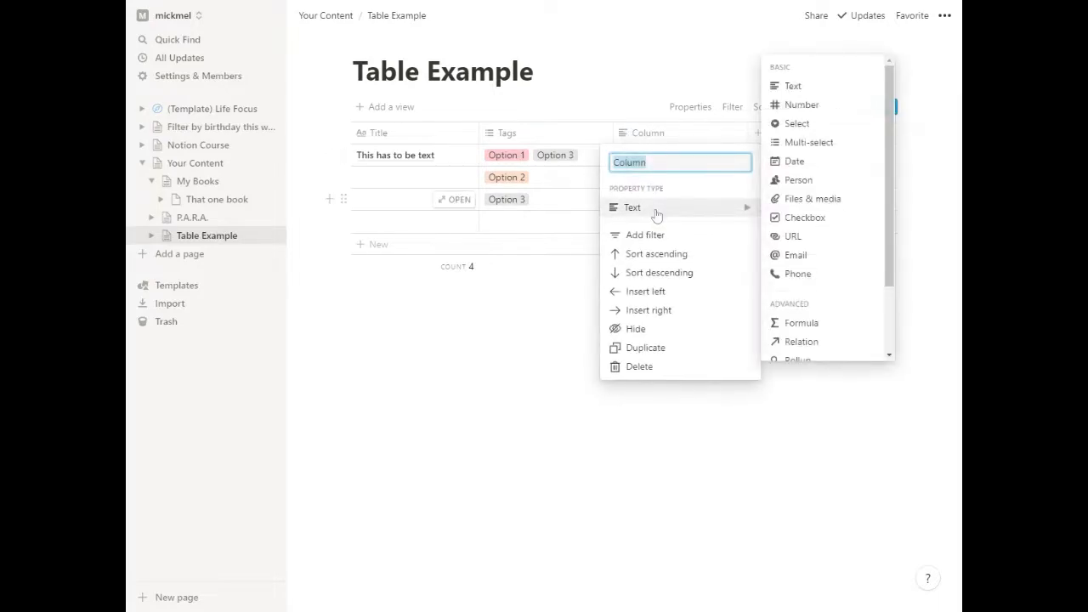
{"action": "left_click", "coordinate": [794, 162]}
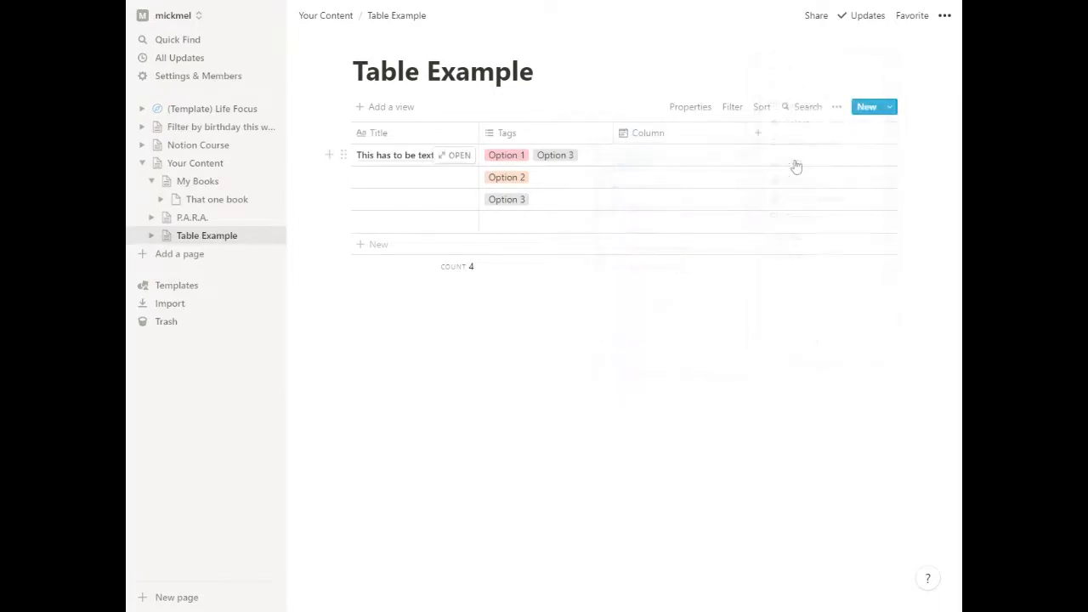
{"action": "left_click", "coordinate": [654, 136]}
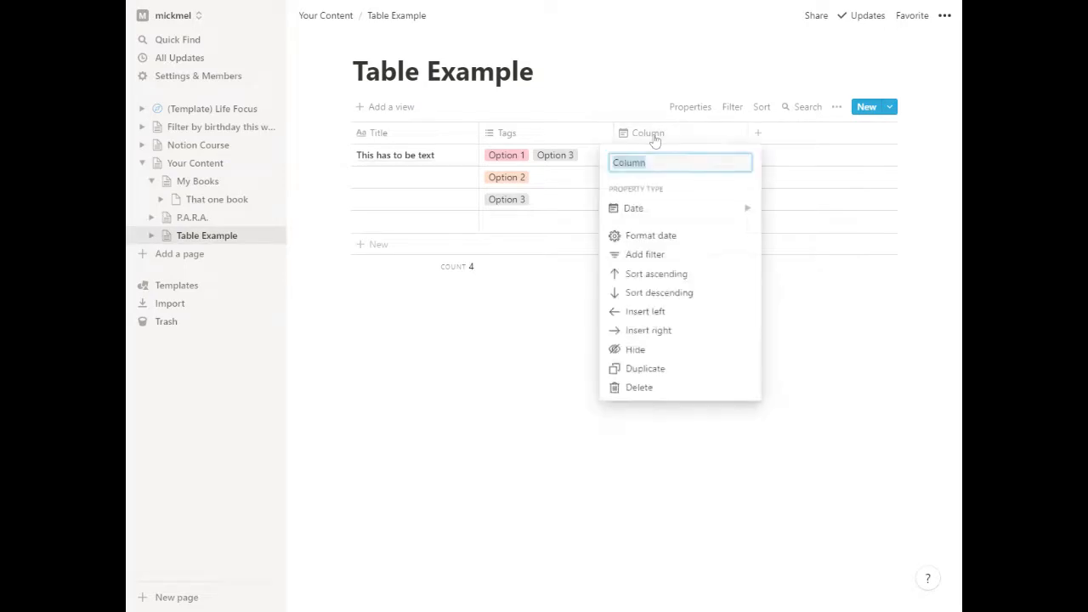
{"action": "type", "text": "Date"}
{"action": "left_click", "coordinate": [495, 421]}
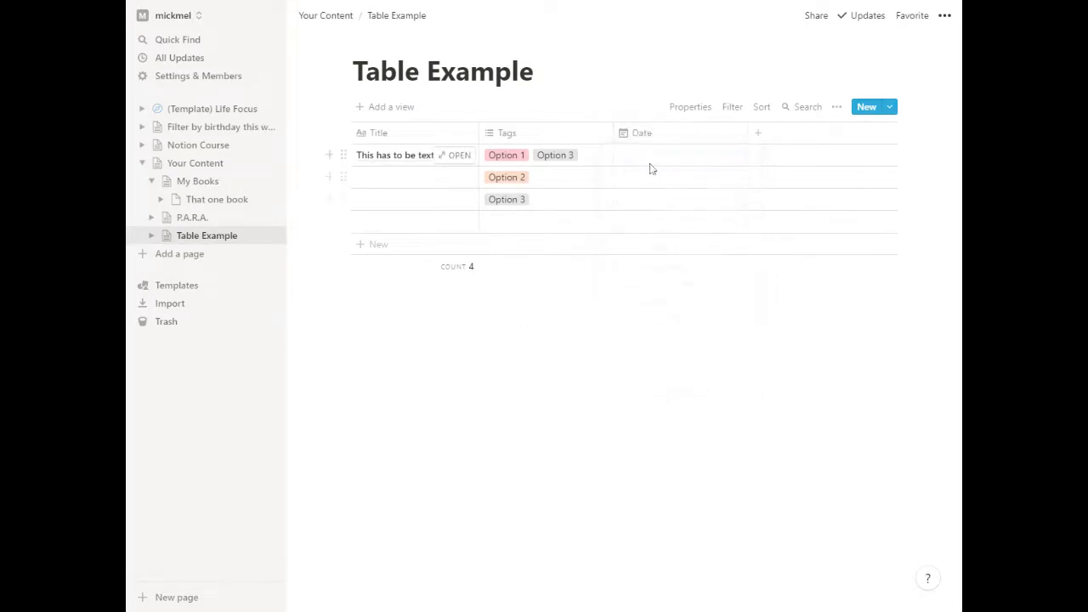
Step: Set the first row's date to Jan 4, 2021 and give it an end date of Jan 10, 2021
{"action": "left_click", "coordinate": [650, 161]}
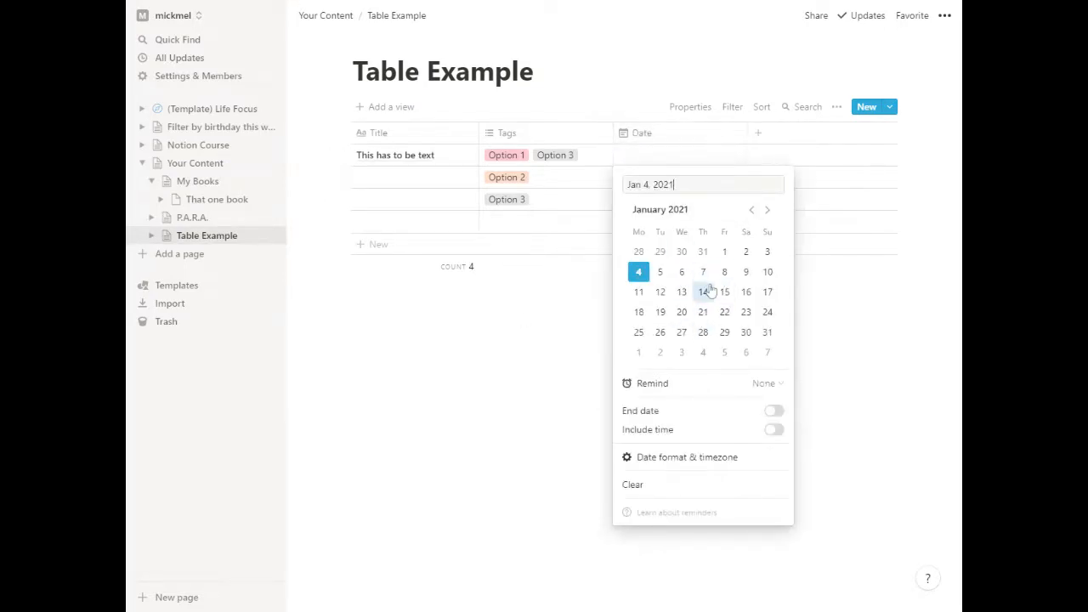
{"action": "left_click", "coordinate": [639, 273]}
{"action": "key", "text": "Escape"}
{"action": "left_click", "coordinate": [680, 157]}
{"action": "left_click", "coordinate": [772, 411]}
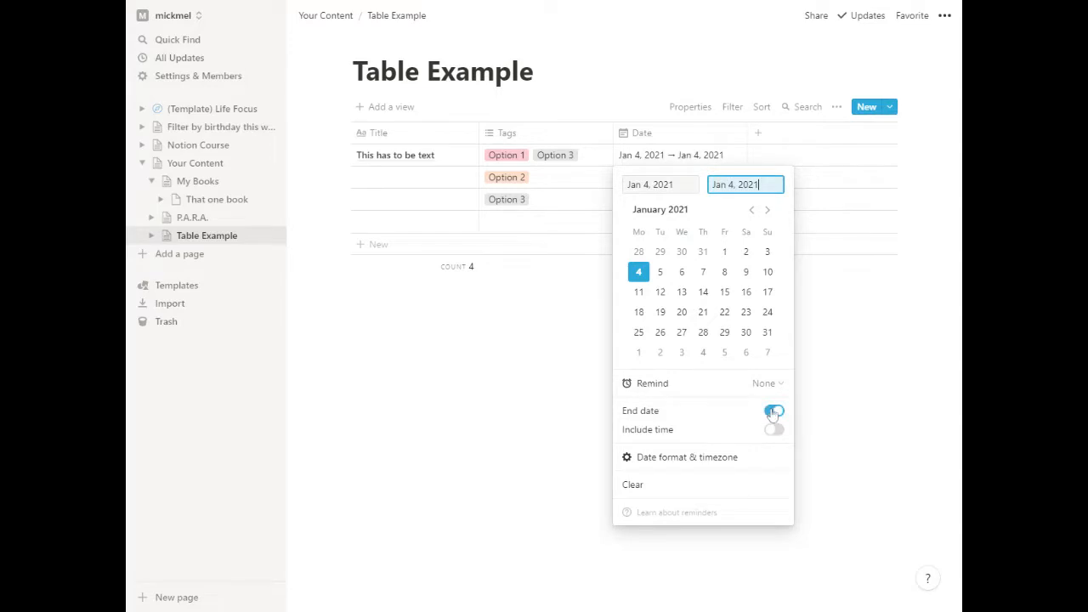
{"action": "left_click", "coordinate": [767, 272]}
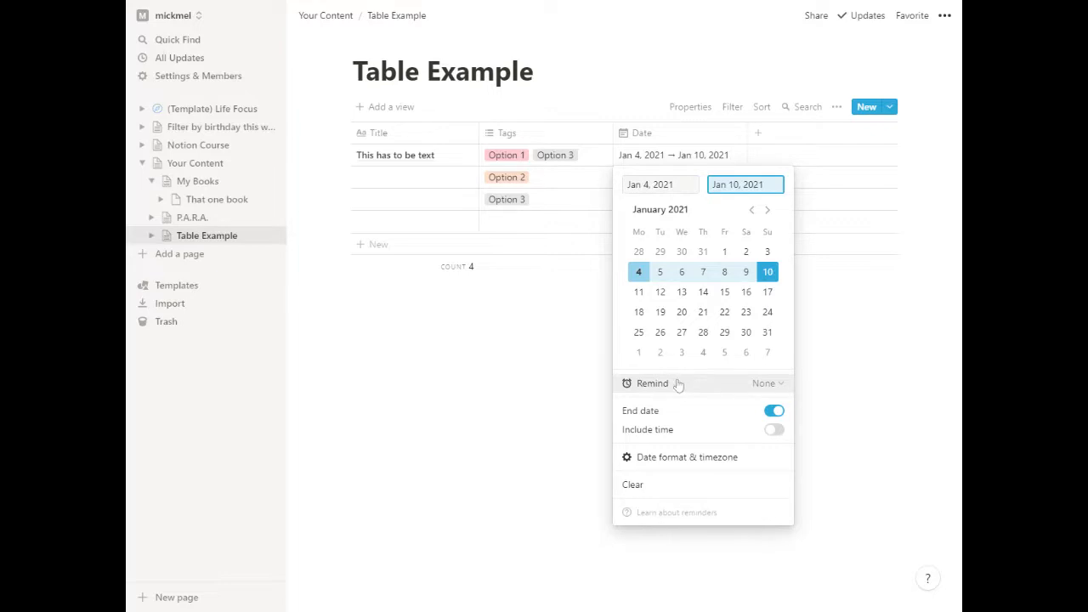
Step: Review the reminder choices offered for the first row's date, keeping the reminder at None
{"action": "left_click", "coordinate": [759, 383]}
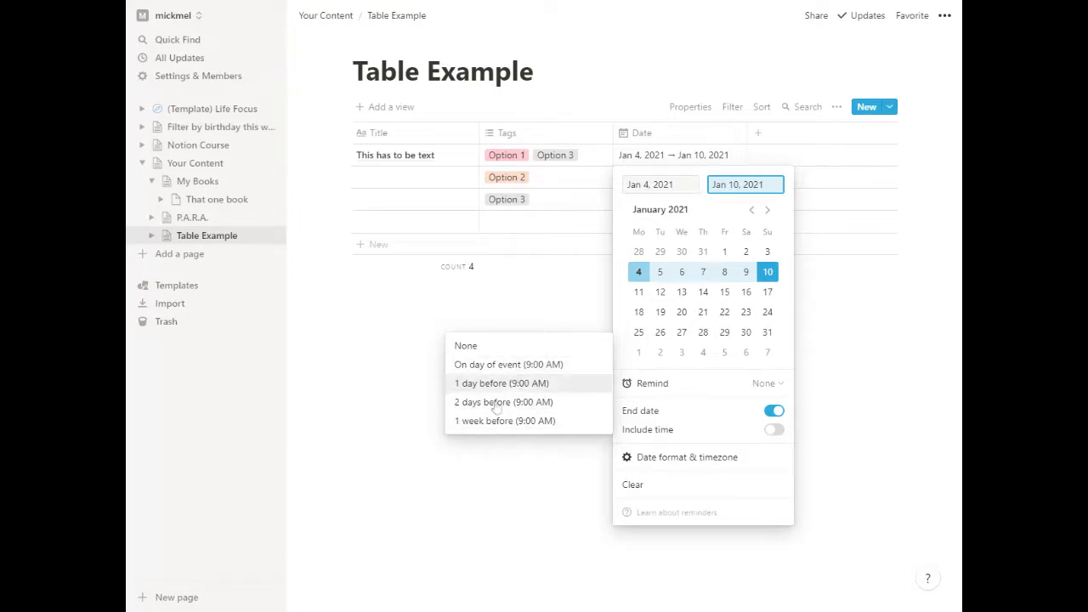
{"action": "left_click", "coordinate": [527, 492]}
{"action": "left_click", "coordinate": [533, 380]}
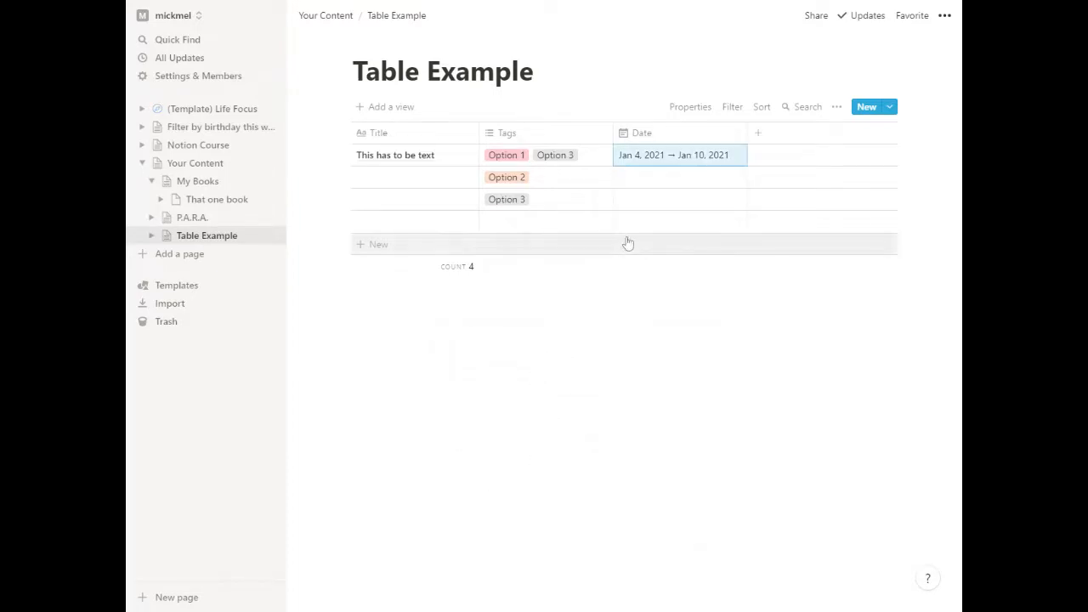
Step: Narrow the Date column and add a new column after it with the default Text property type
{"action": "left_click_drag", "start_coordinate": [747, 134], "coordinate": [682, 134]}
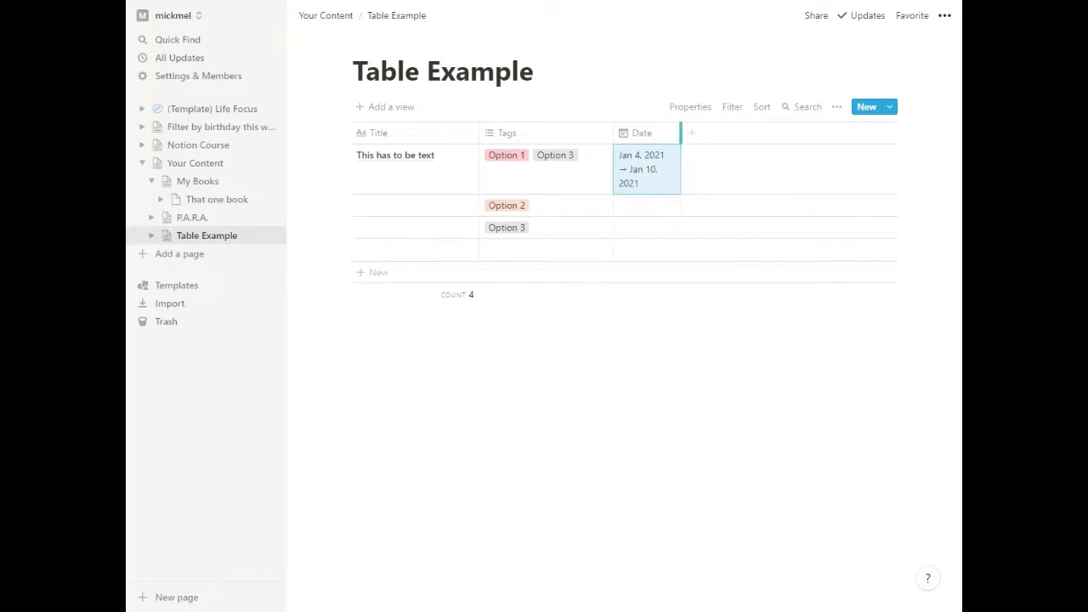
{"action": "left_click", "coordinate": [690, 136]}
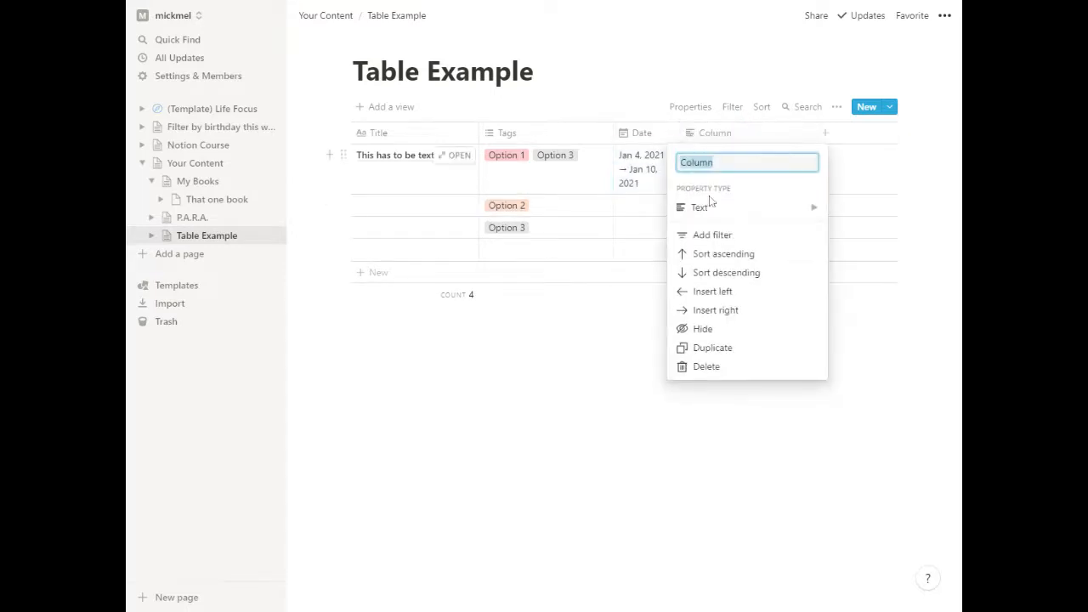
{"action": "mouse_move", "coordinate": [711, 212]}
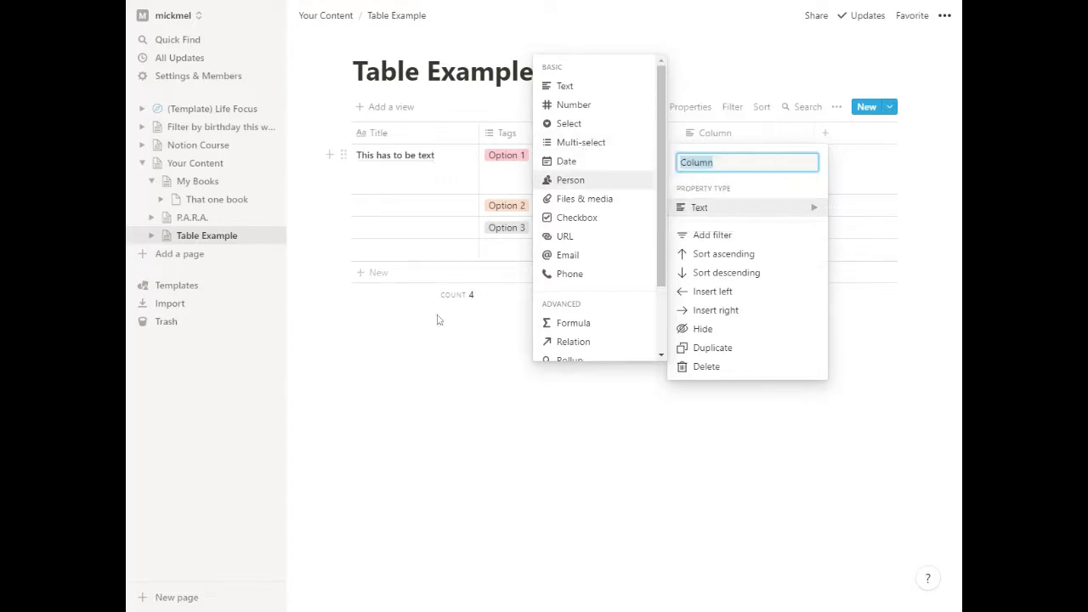
{"action": "left_click", "coordinate": [443, 430]}
Step: Rename the Tags column to Person
{"action": "left_click", "coordinate": [510, 134]}
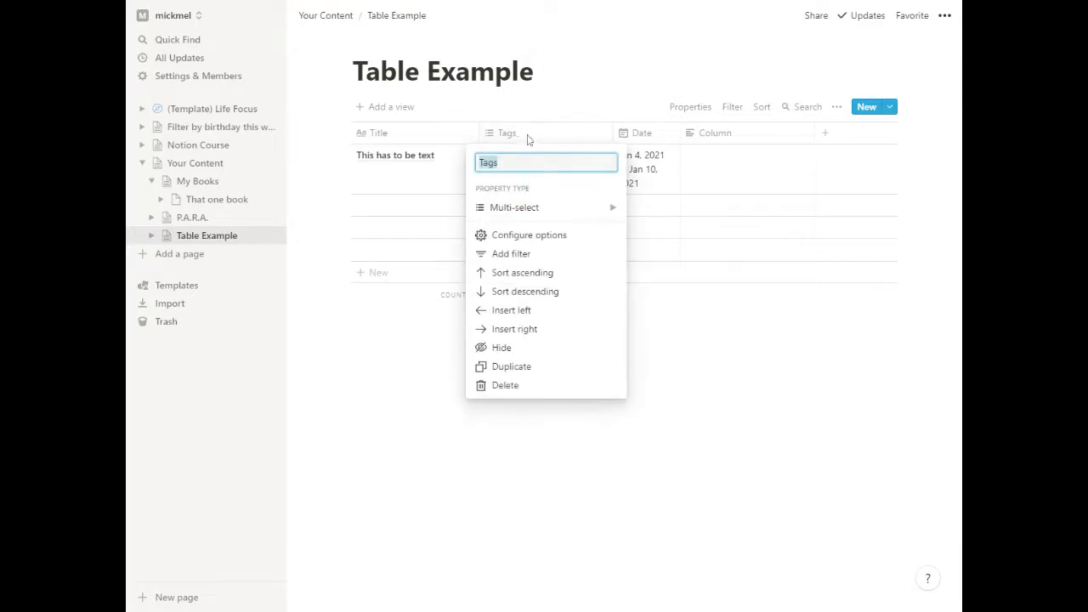
{"action": "type", "text": "Person"}
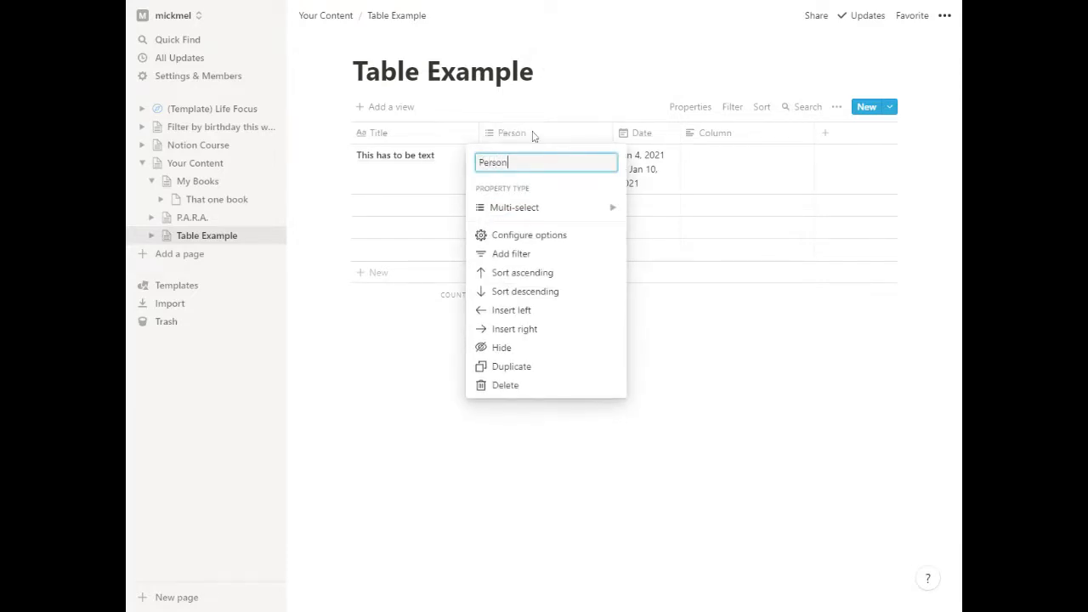
{"action": "key", "text": "Return"}
Step: Rename Option 1, Option 2 and Option 3 of the Person column to three different people's first names
{"action": "left_click", "coordinate": [518, 158]}
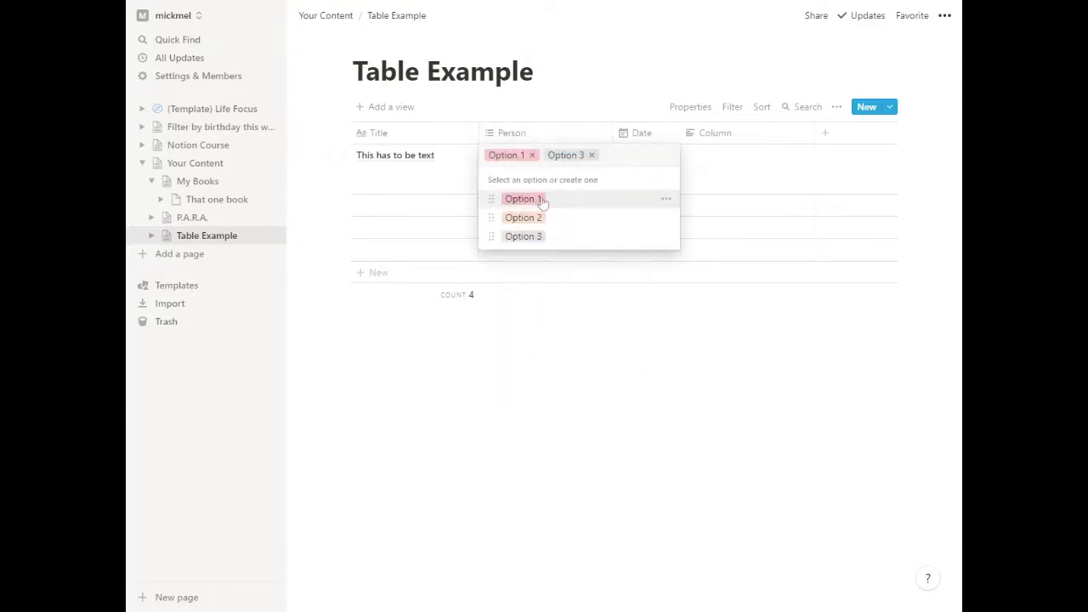
{"action": "left_click", "coordinate": [665, 198]}
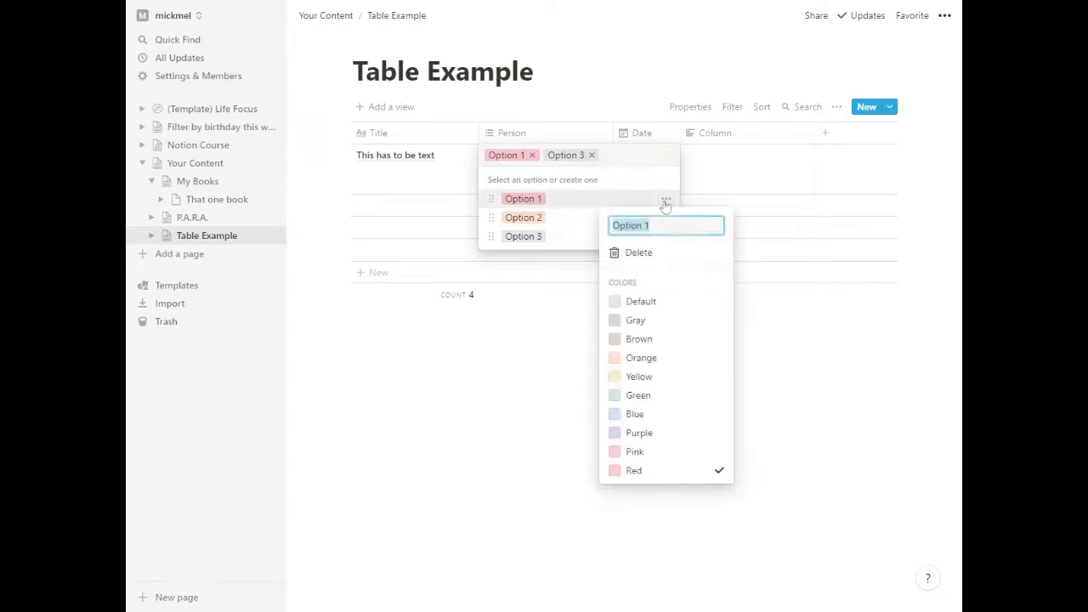
{"action": "type", "text": "Betty"}
{"action": "key", "text": "Return"}
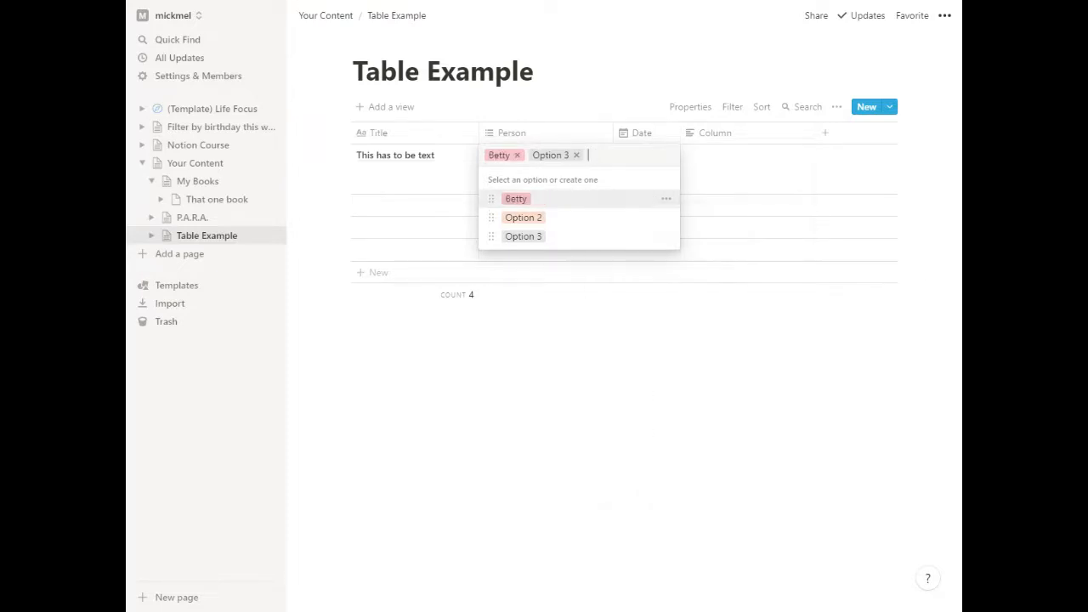
{"action": "left_click", "coordinate": [665, 217]}
{"action": "type", "text": "Steve"}
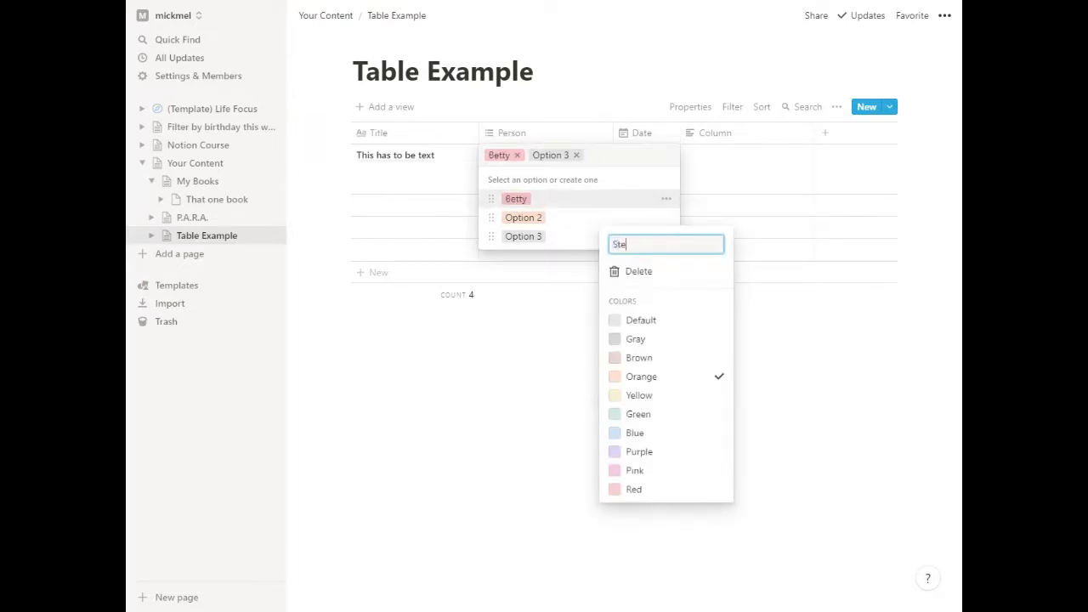
{"action": "key", "text": "Return"}
{"action": "left_click", "coordinate": [666, 236]}
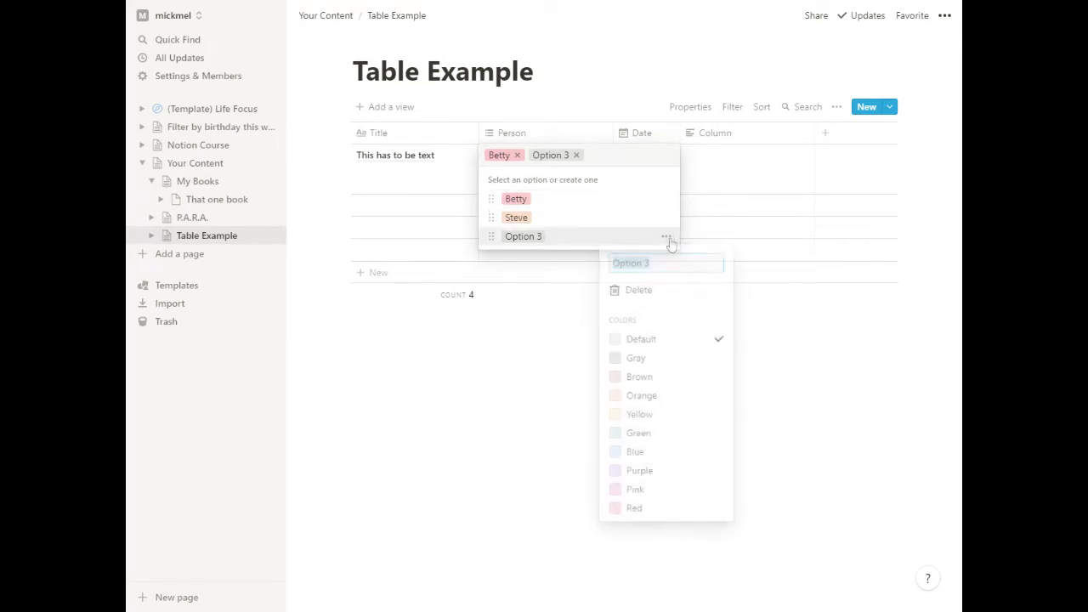
{"action": "type", "text": "Chet"}
{"action": "key", "text": "Return"}
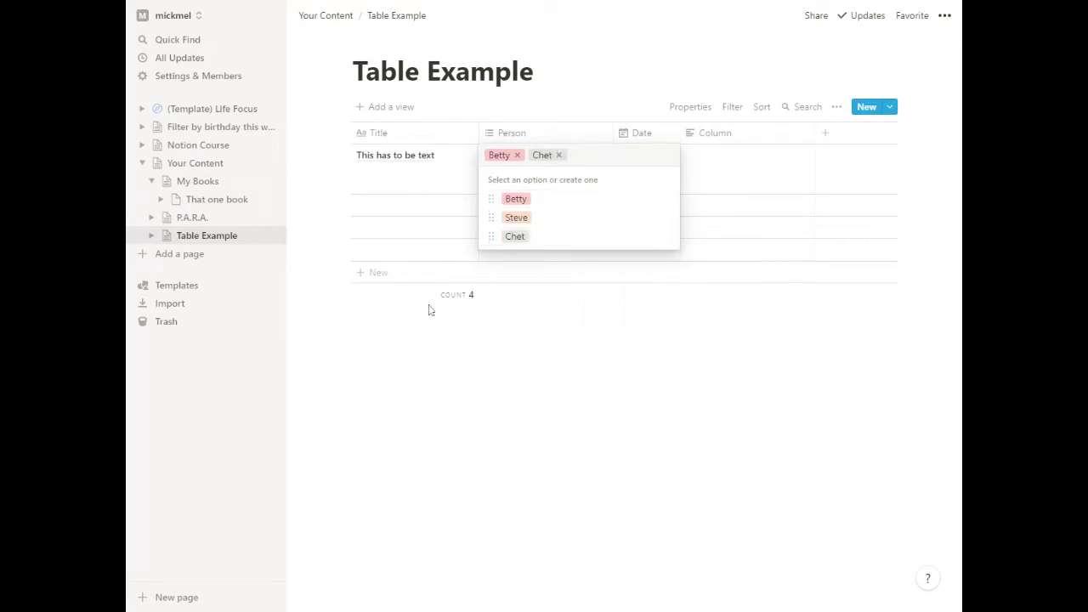
{"action": "key", "text": "Escape"}
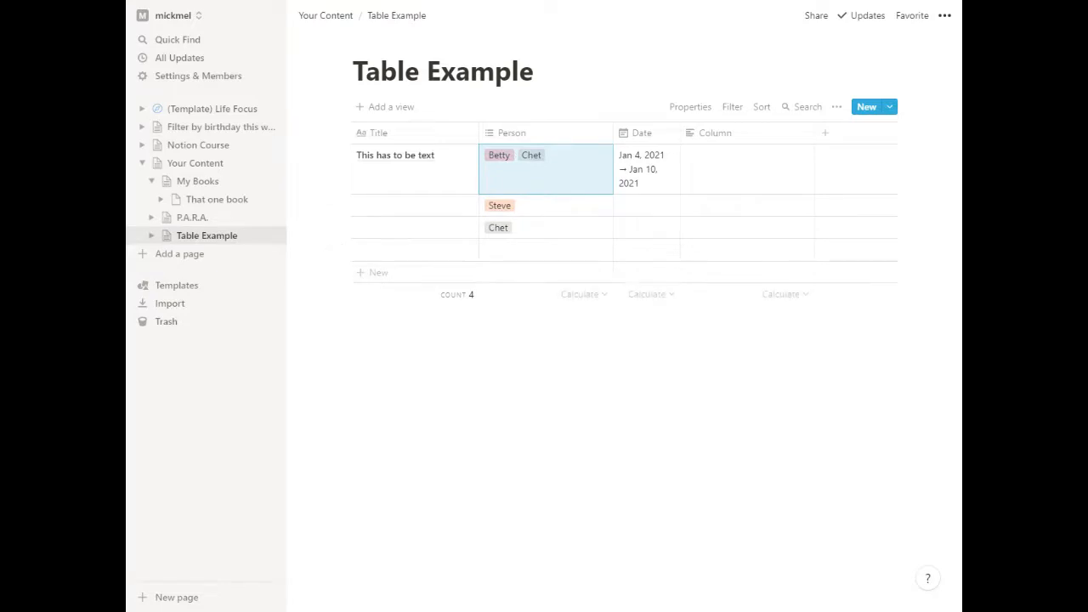
Step: Change the unnamed text column's property type to Checkbox and move it to the front of the table, before Title
{"action": "left_click", "coordinate": [705, 133]}
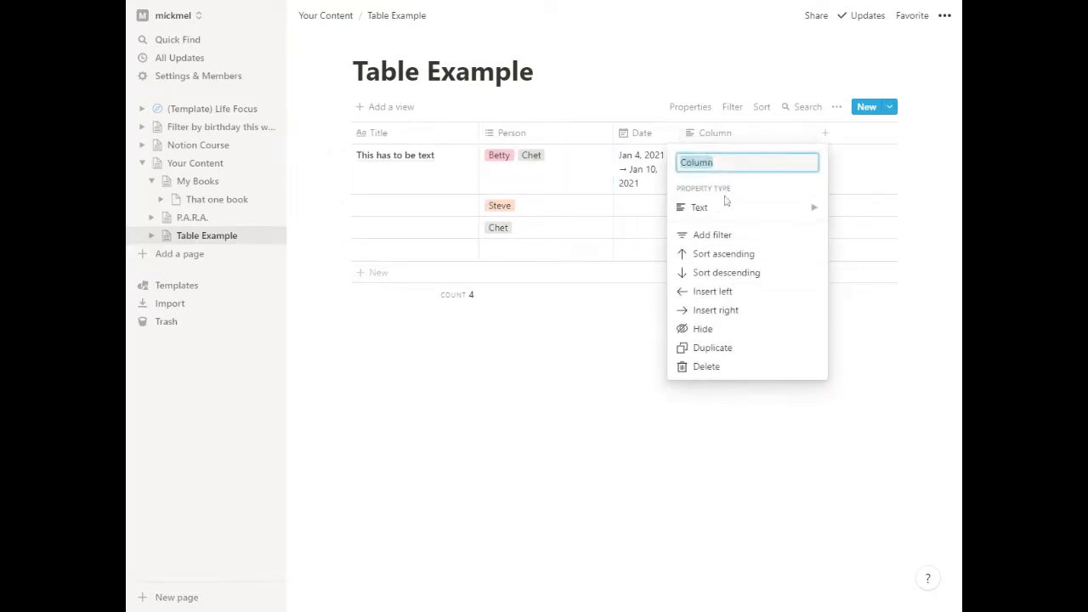
{"action": "left_click", "coordinate": [728, 209]}
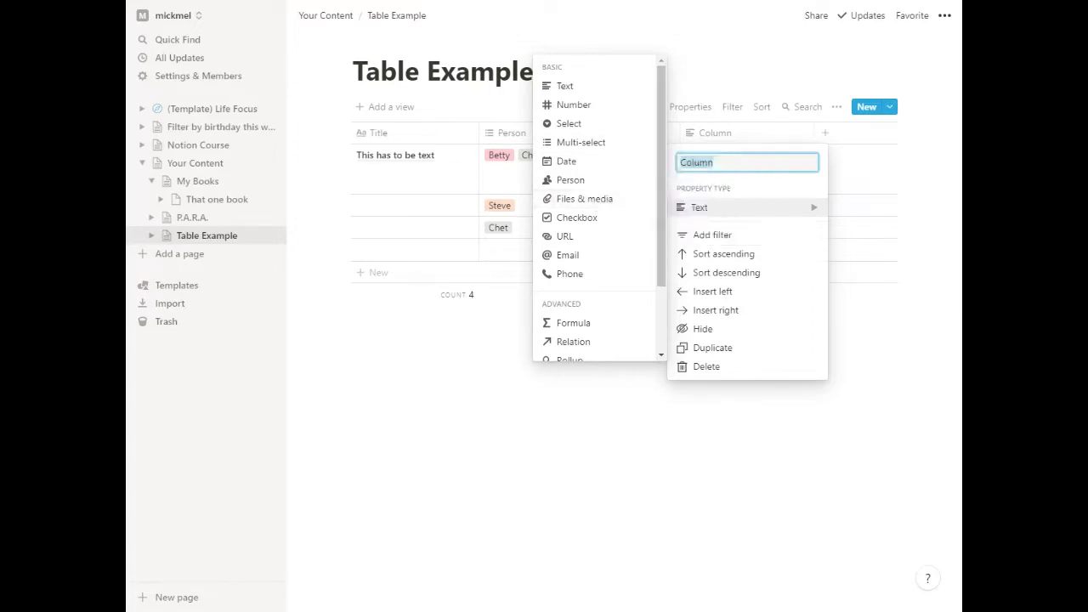
{"action": "left_click", "coordinate": [576, 219]}
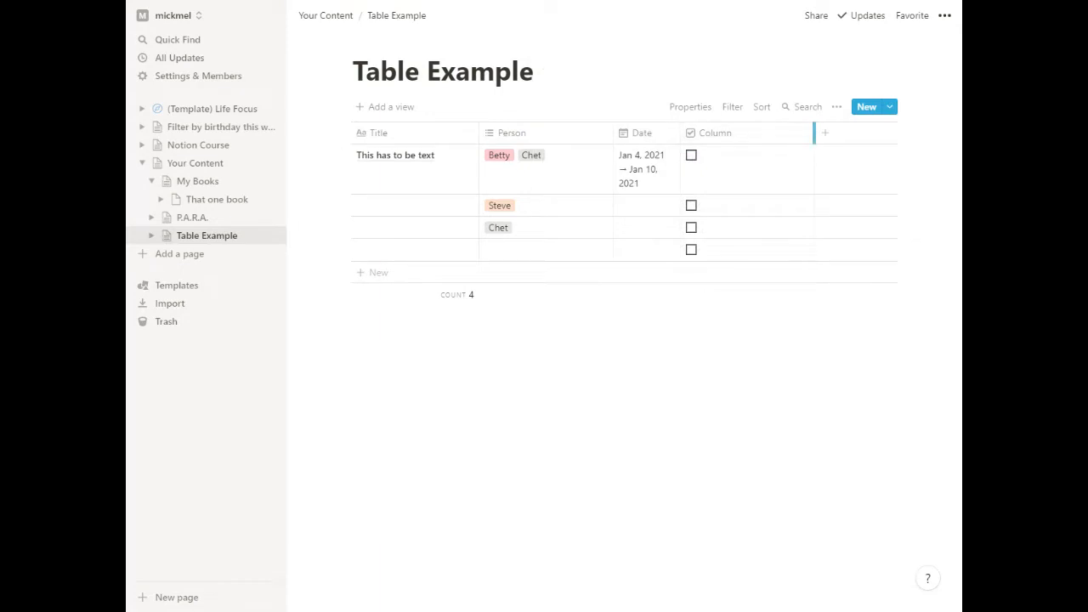
{"action": "left_click_drag", "start_coordinate": [740, 130], "coordinate": [420, 144]}
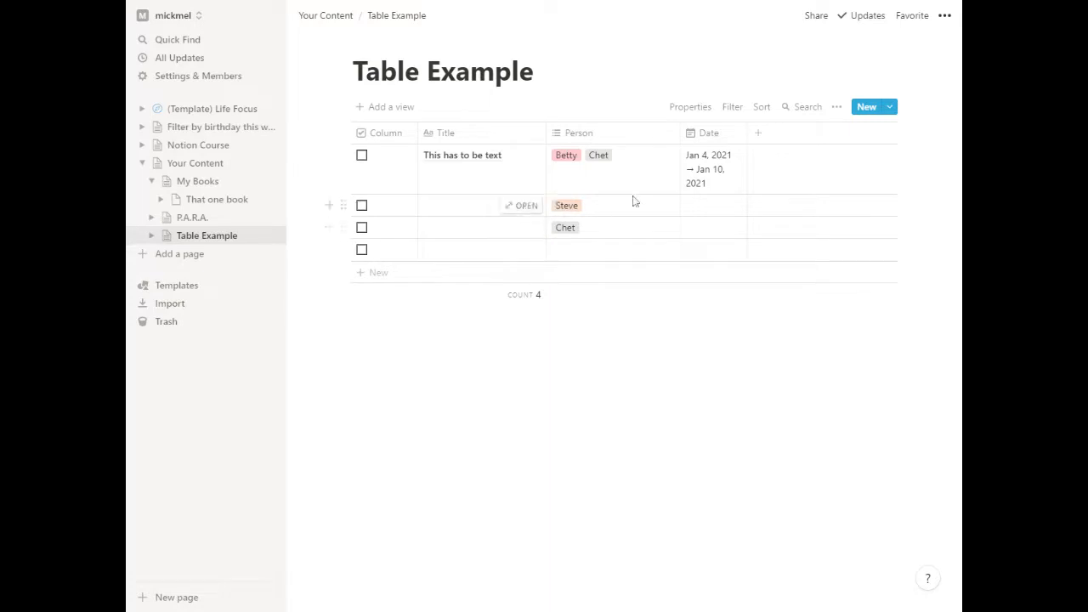
Step: Add a new column after Date and set its property type to Last edited time
{"action": "left_click", "coordinate": [762, 136]}
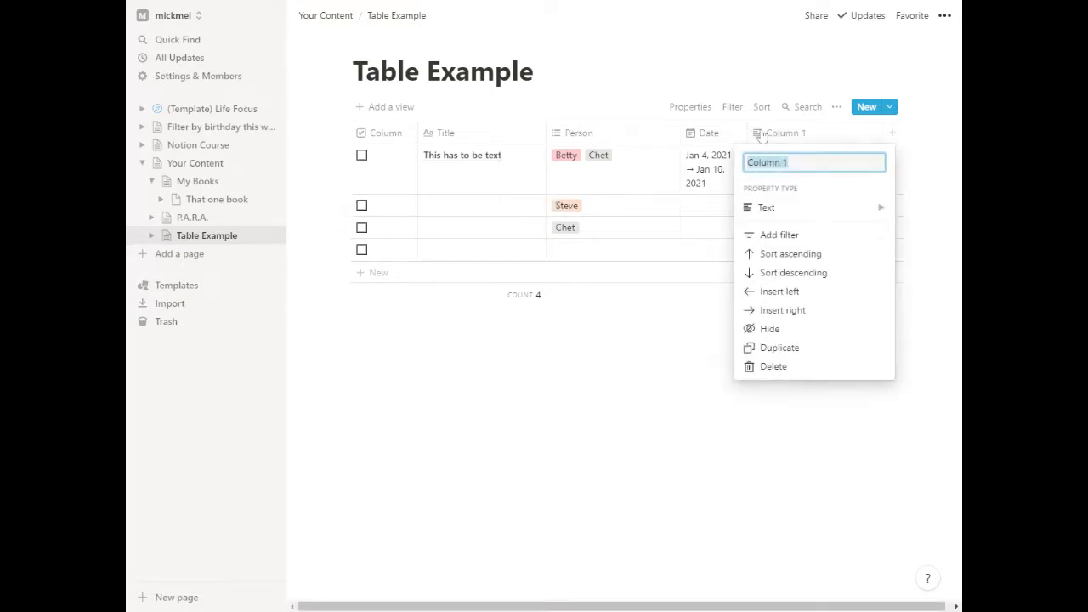
{"action": "mouse_move", "coordinate": [776, 210]}
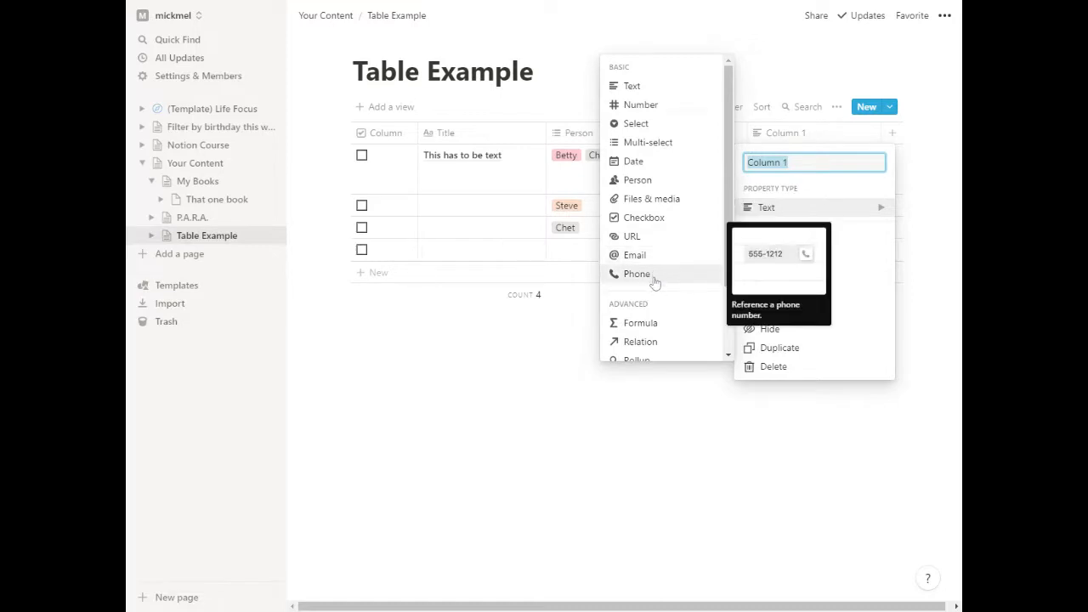
{"action": "scroll", "coordinate": [661, 274], "scroll_direction": "down", "scroll_amount": 2}
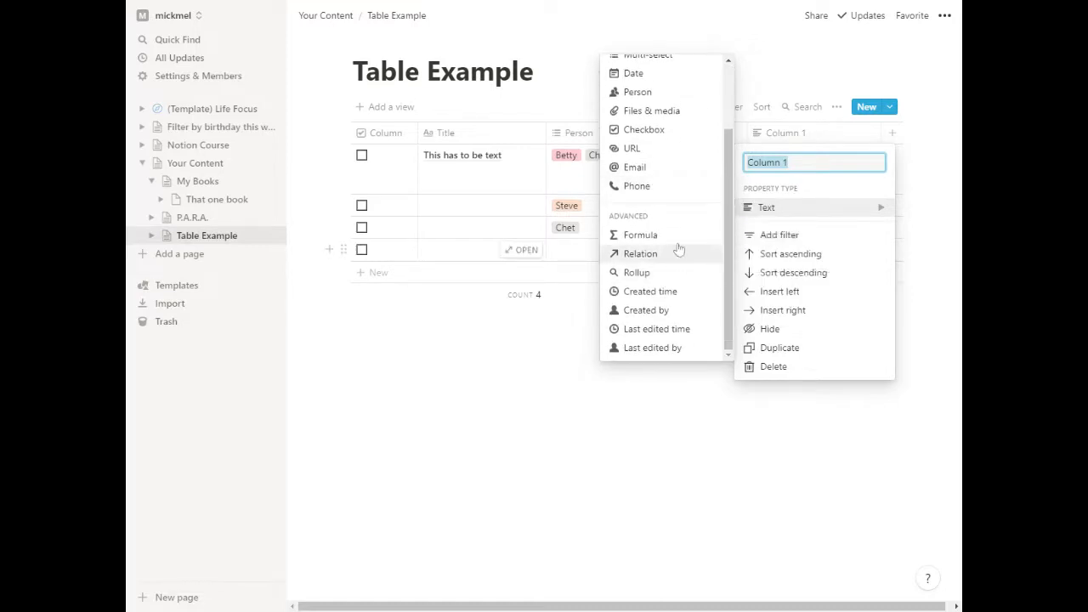
{"action": "left_click", "coordinate": [655, 330]}
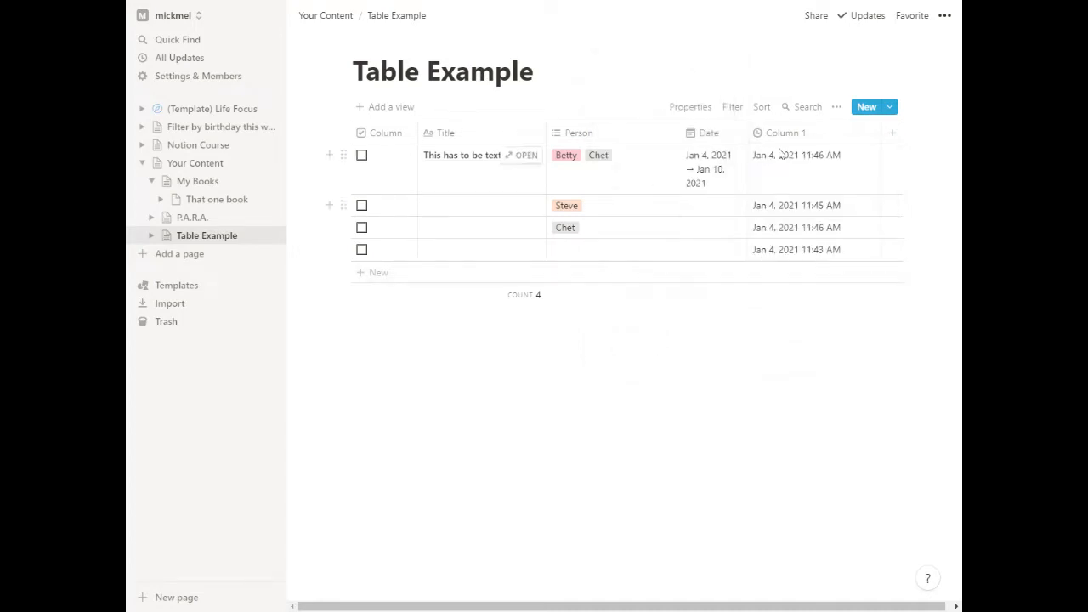